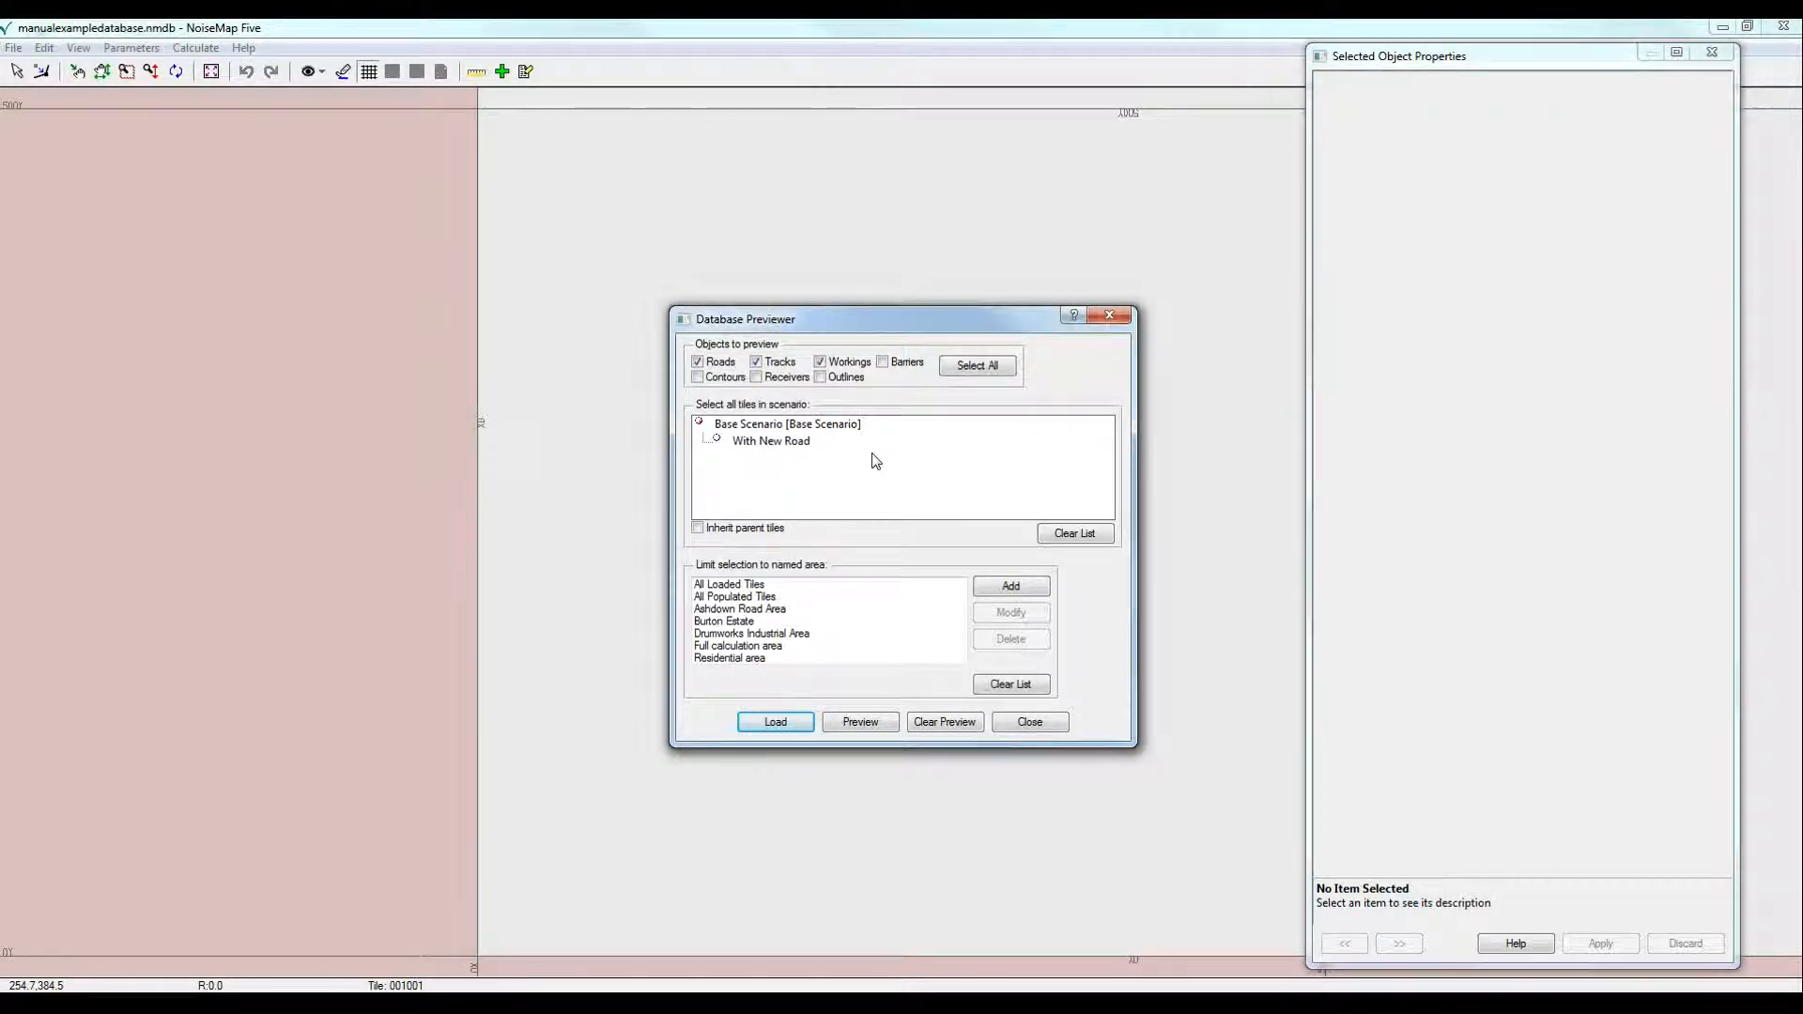
Select all tiles of the Base Scenario in the database previewer and load them into the model
{"action": "left_click", "coordinate": [794, 432]}
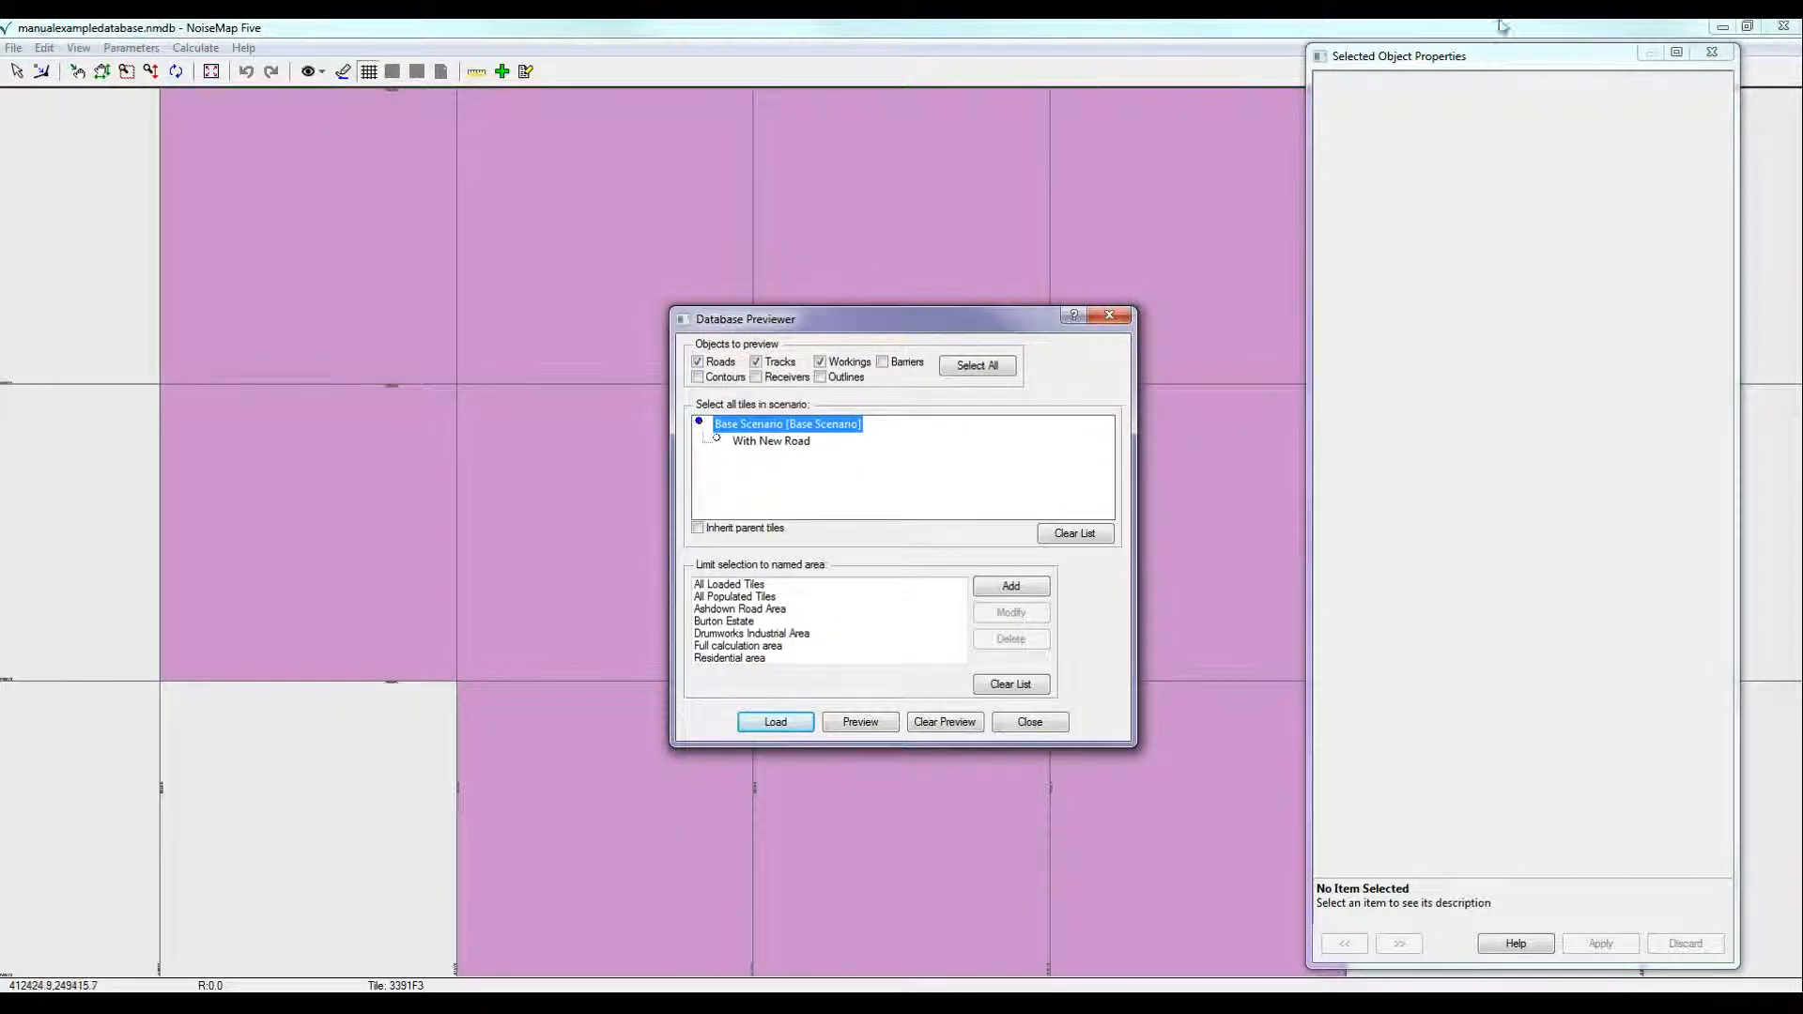
{"action": "left_click_drag", "start_coordinate": [1511, 62], "coordinate": [1600, 51]}
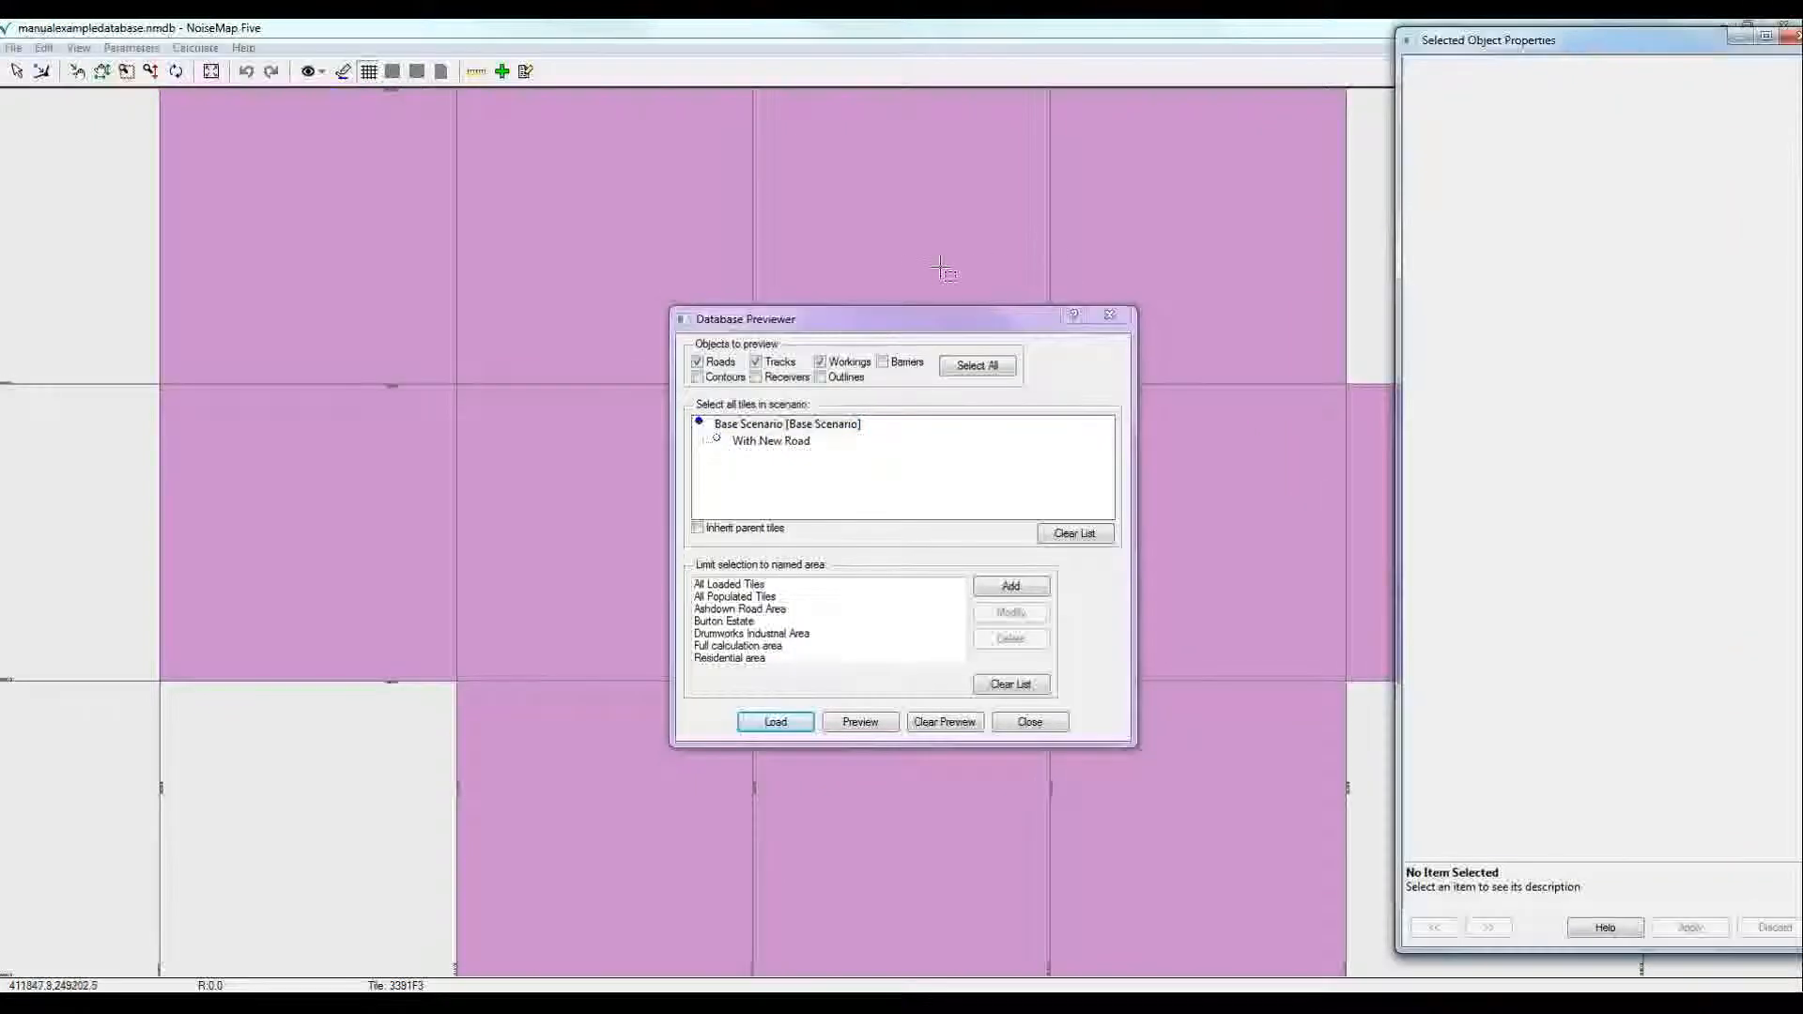
{"action": "left_click_drag", "start_coordinate": [908, 321], "coordinate": [1550, 134]}
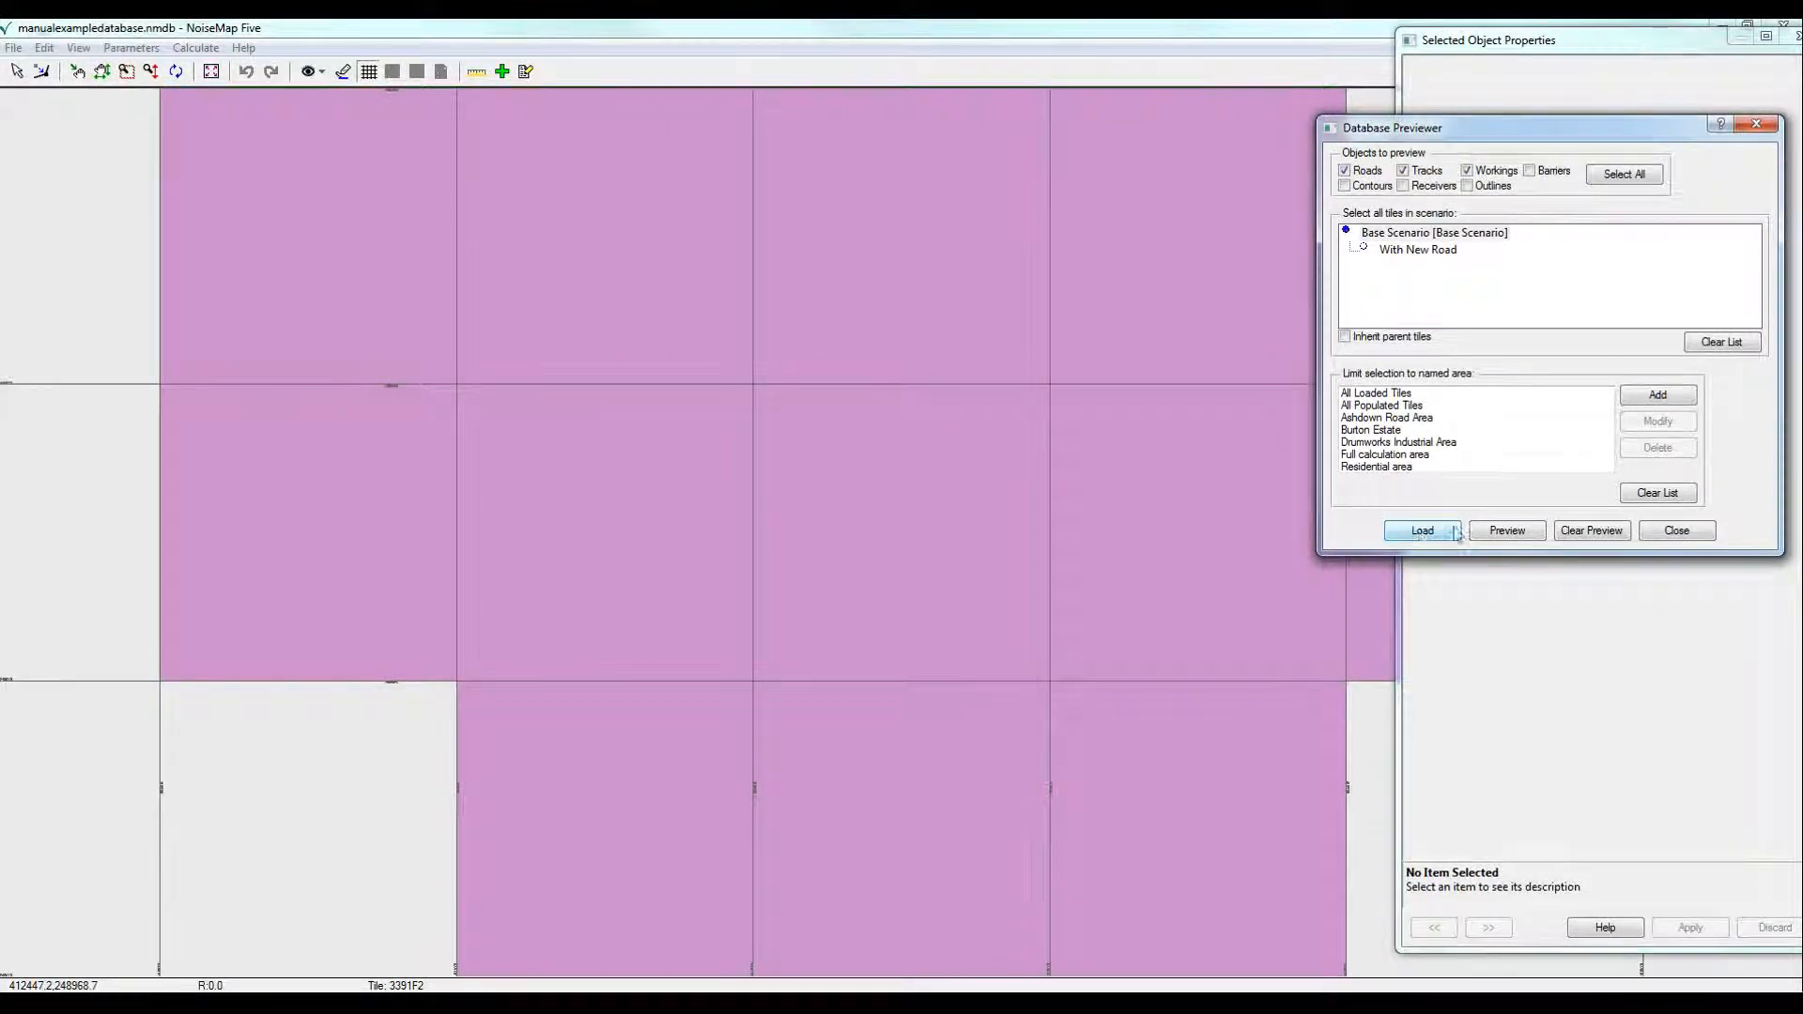
{"action": "left_click", "coordinate": [1422, 531]}
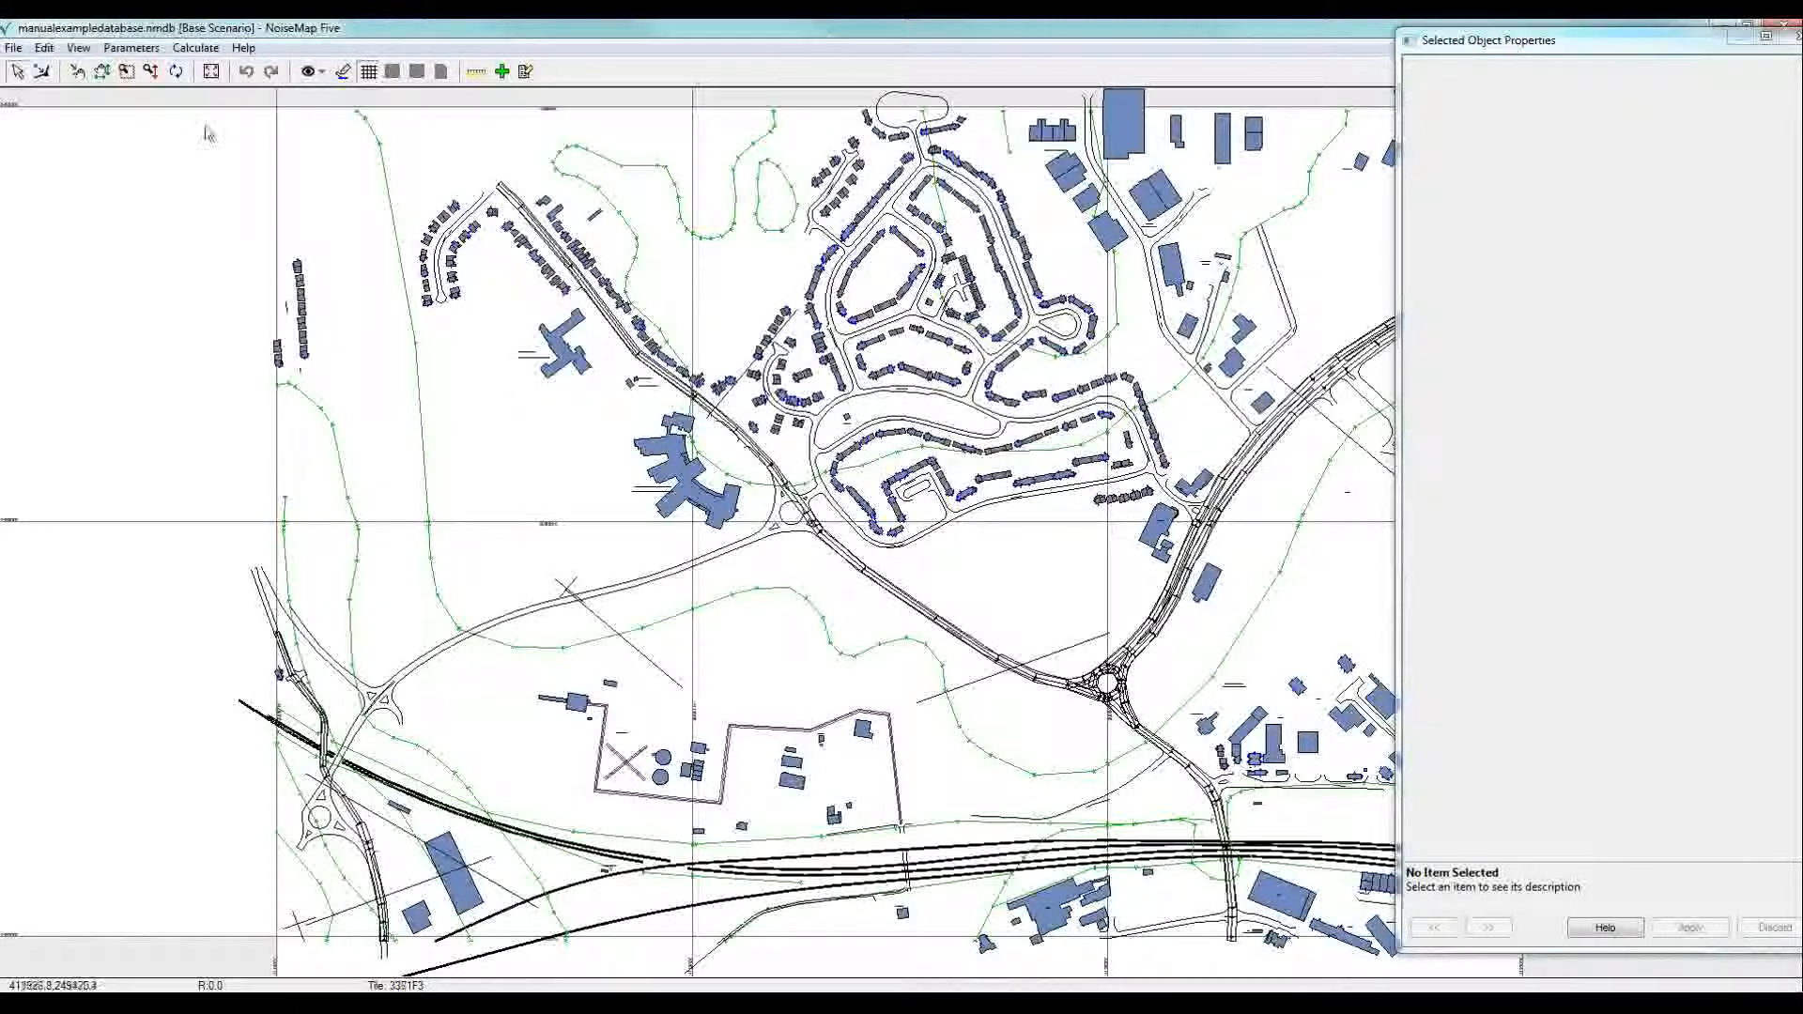
Turn on View-as-Colour and colour all object types by Height over the 80.0 to 102.0 scale
{"action": "left_click", "coordinate": [71, 49]}
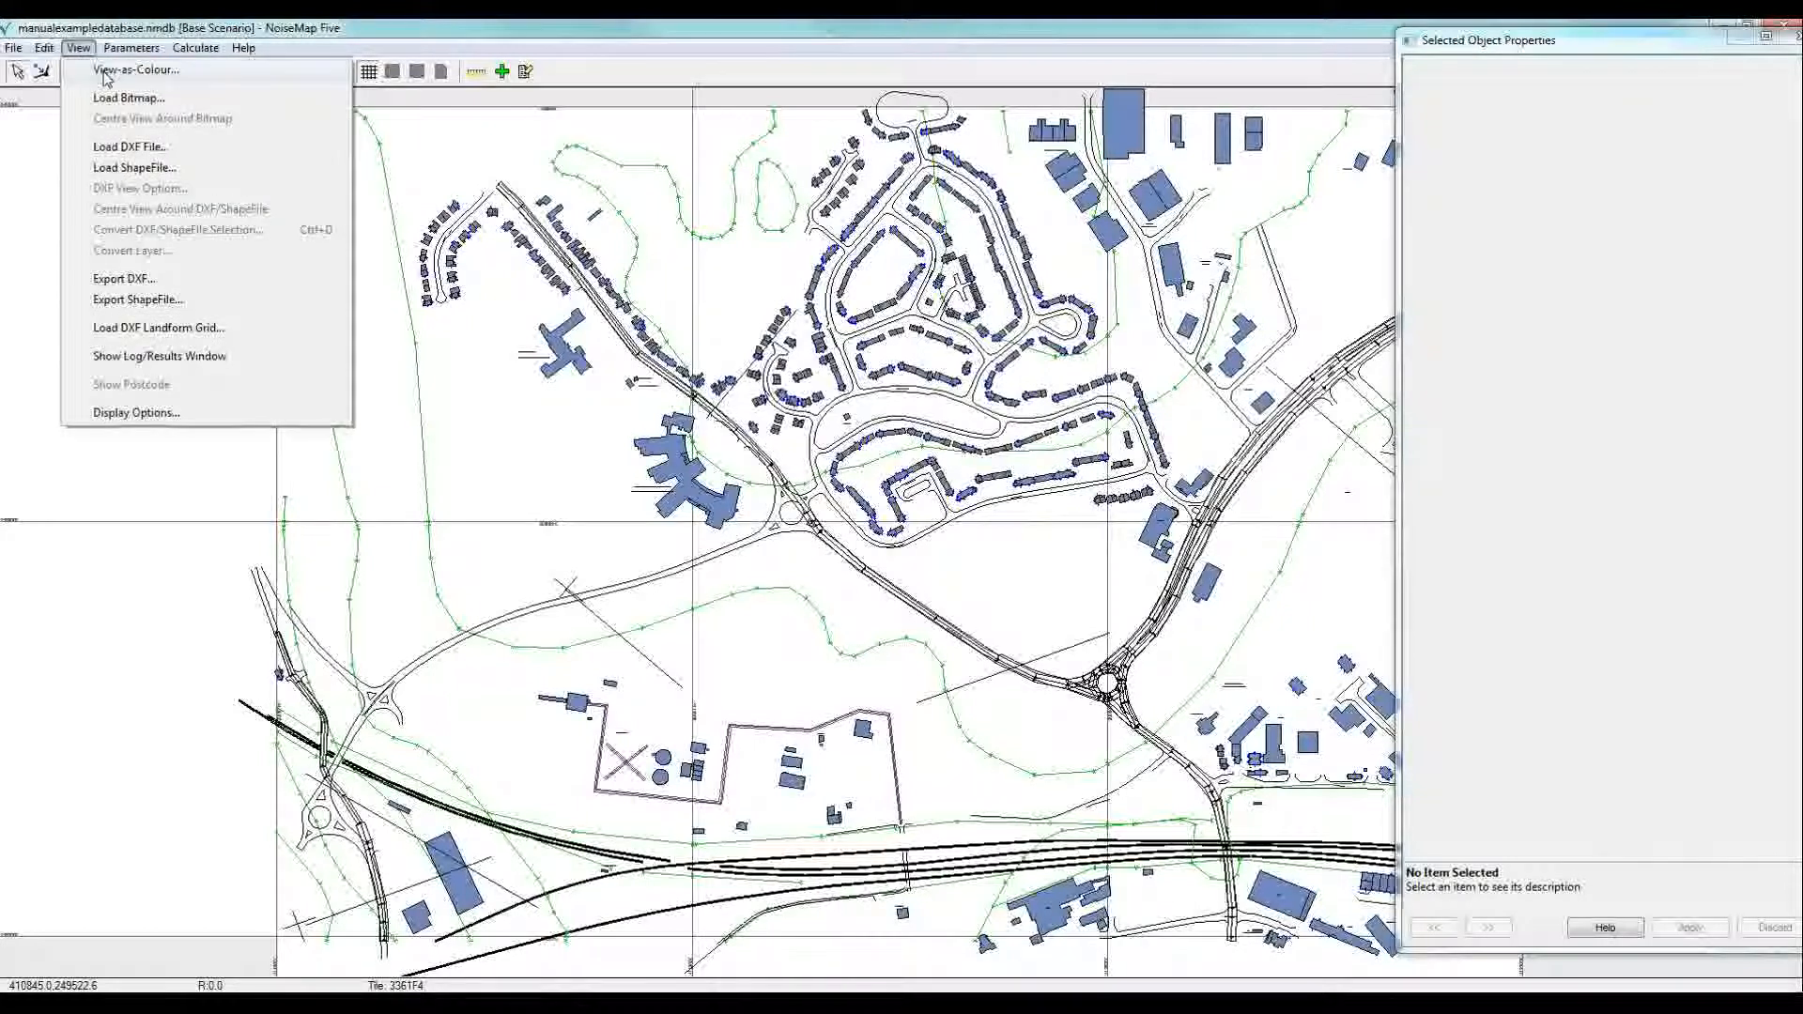
{"action": "left_click", "coordinate": [105, 75]}
{"action": "left_click", "coordinate": [741, 371]}
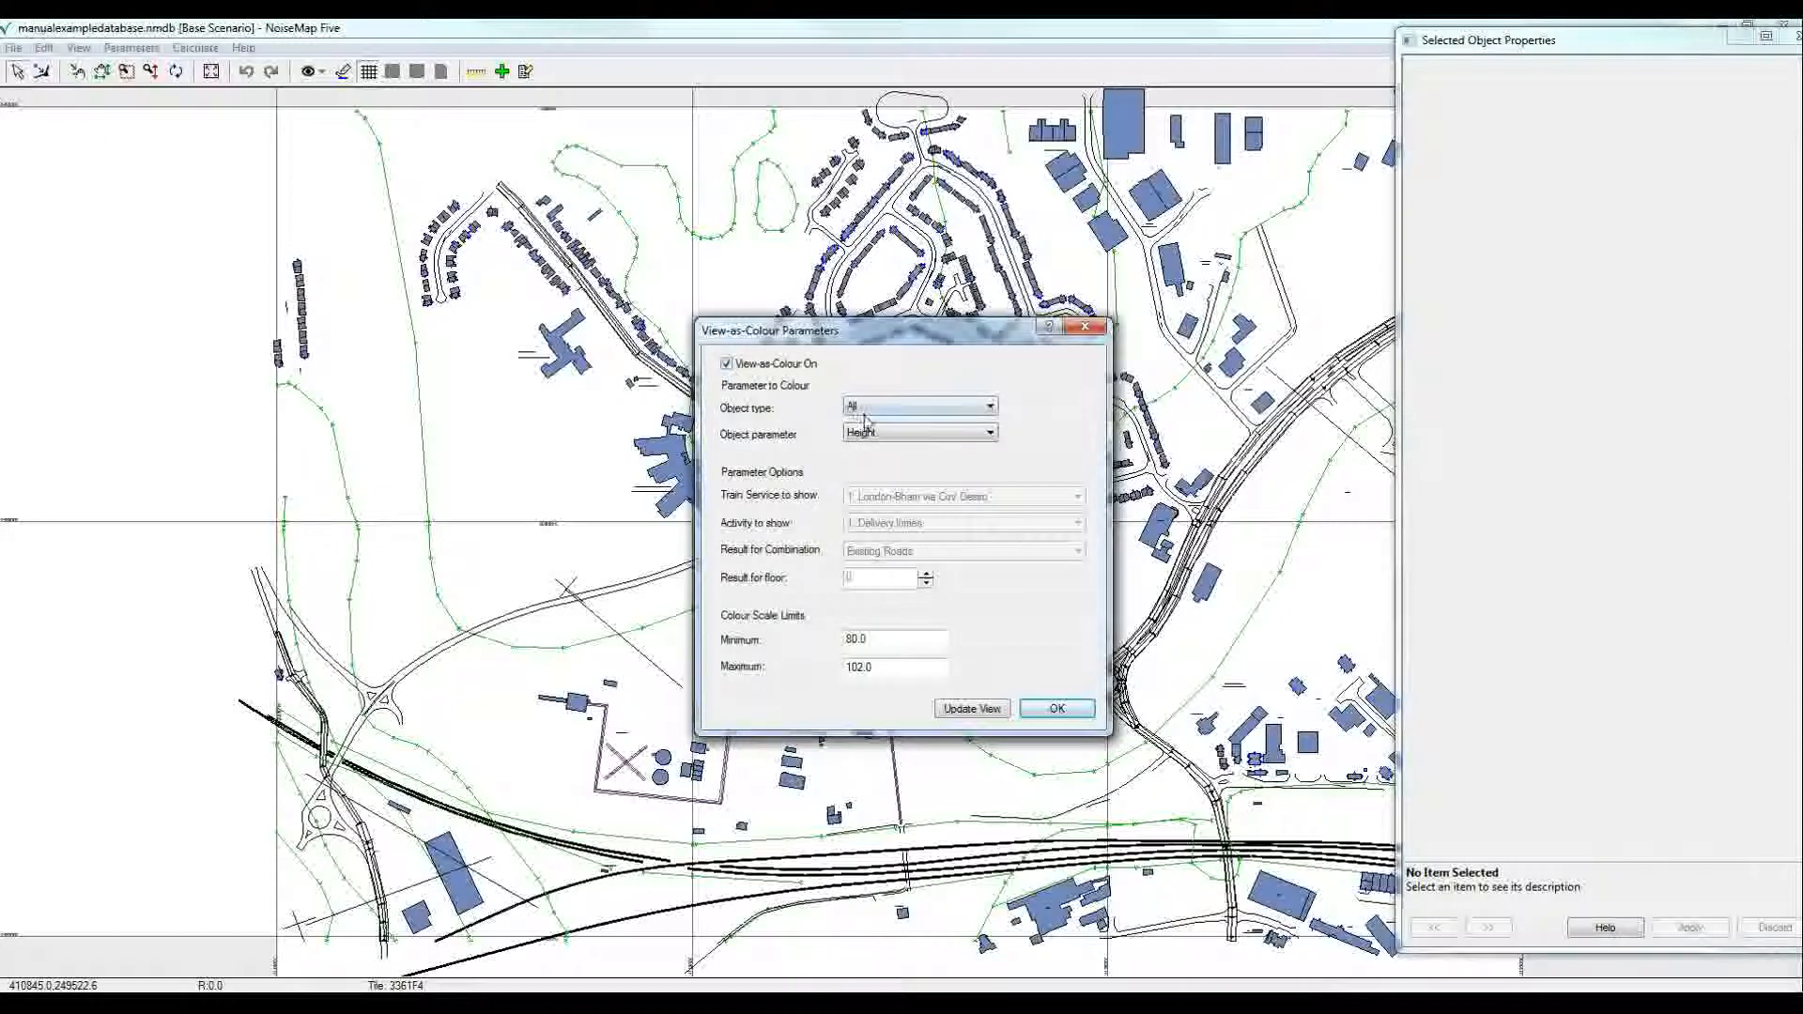
{"action": "left_click_drag", "start_coordinate": [887, 330], "coordinate": [1499, 123]}
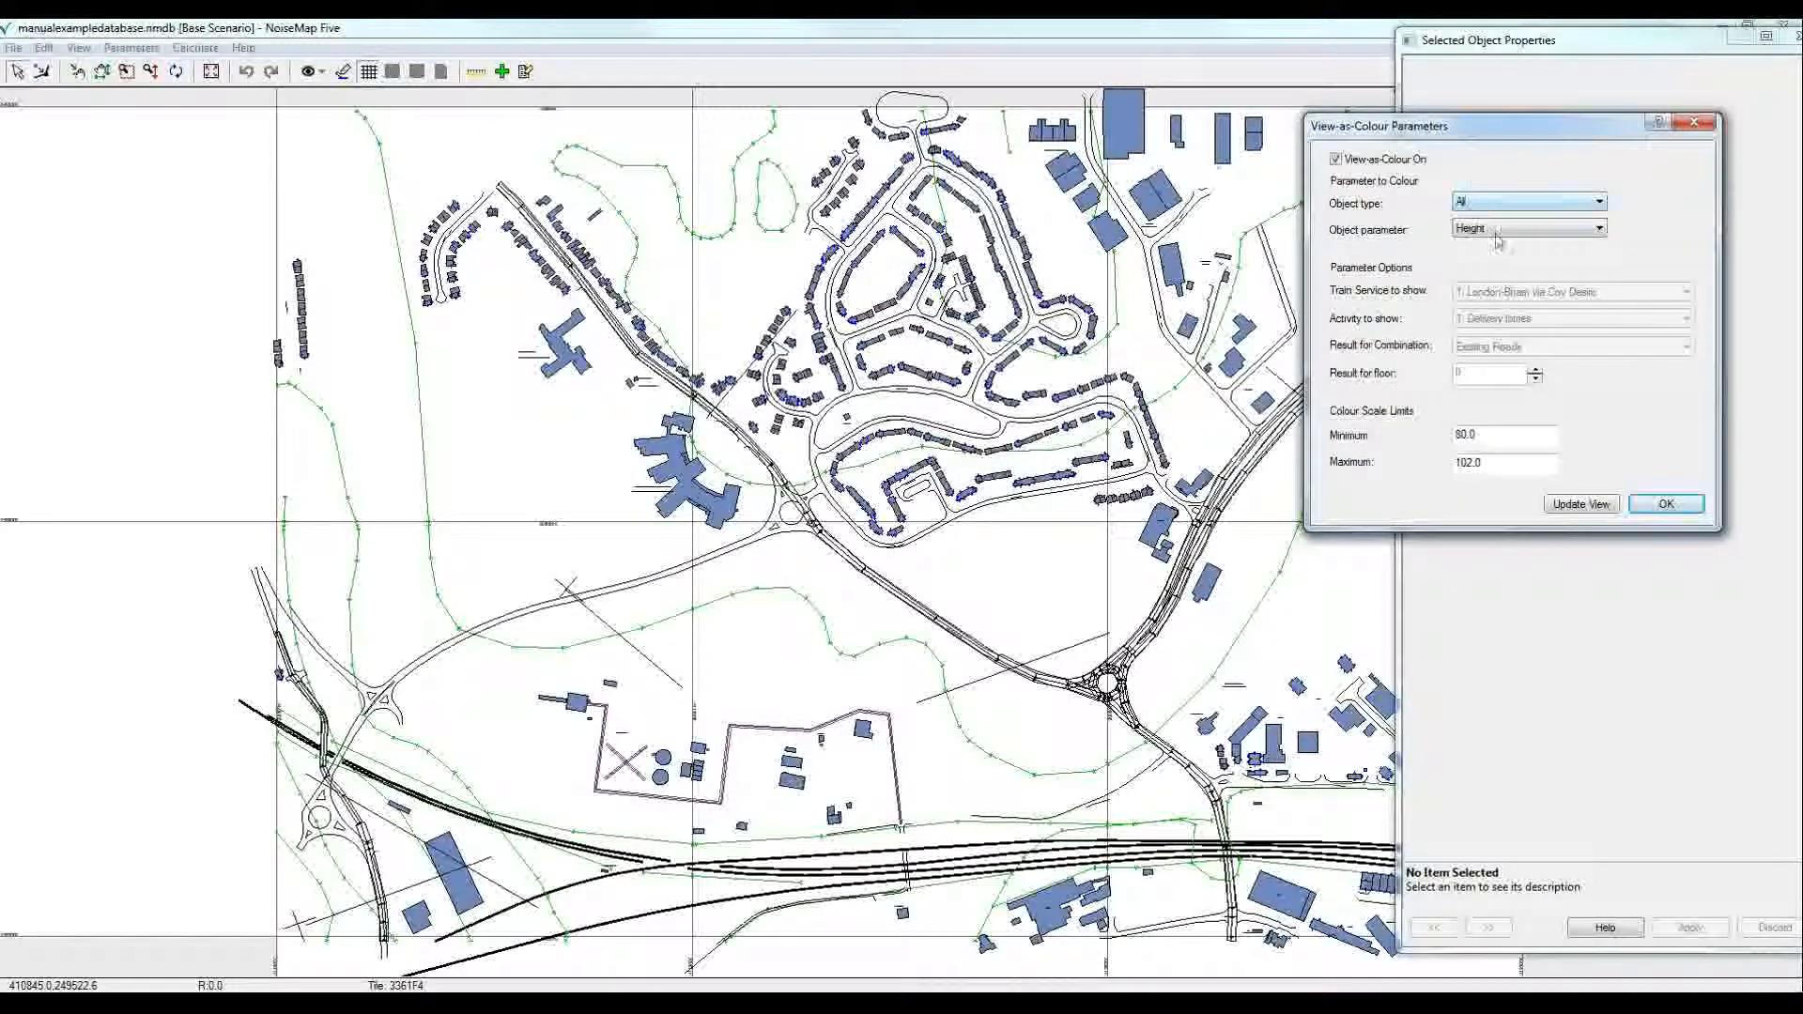
{"action": "left_click", "coordinate": [1603, 504]}
{"action": "left_click", "coordinate": [1598, 506]}
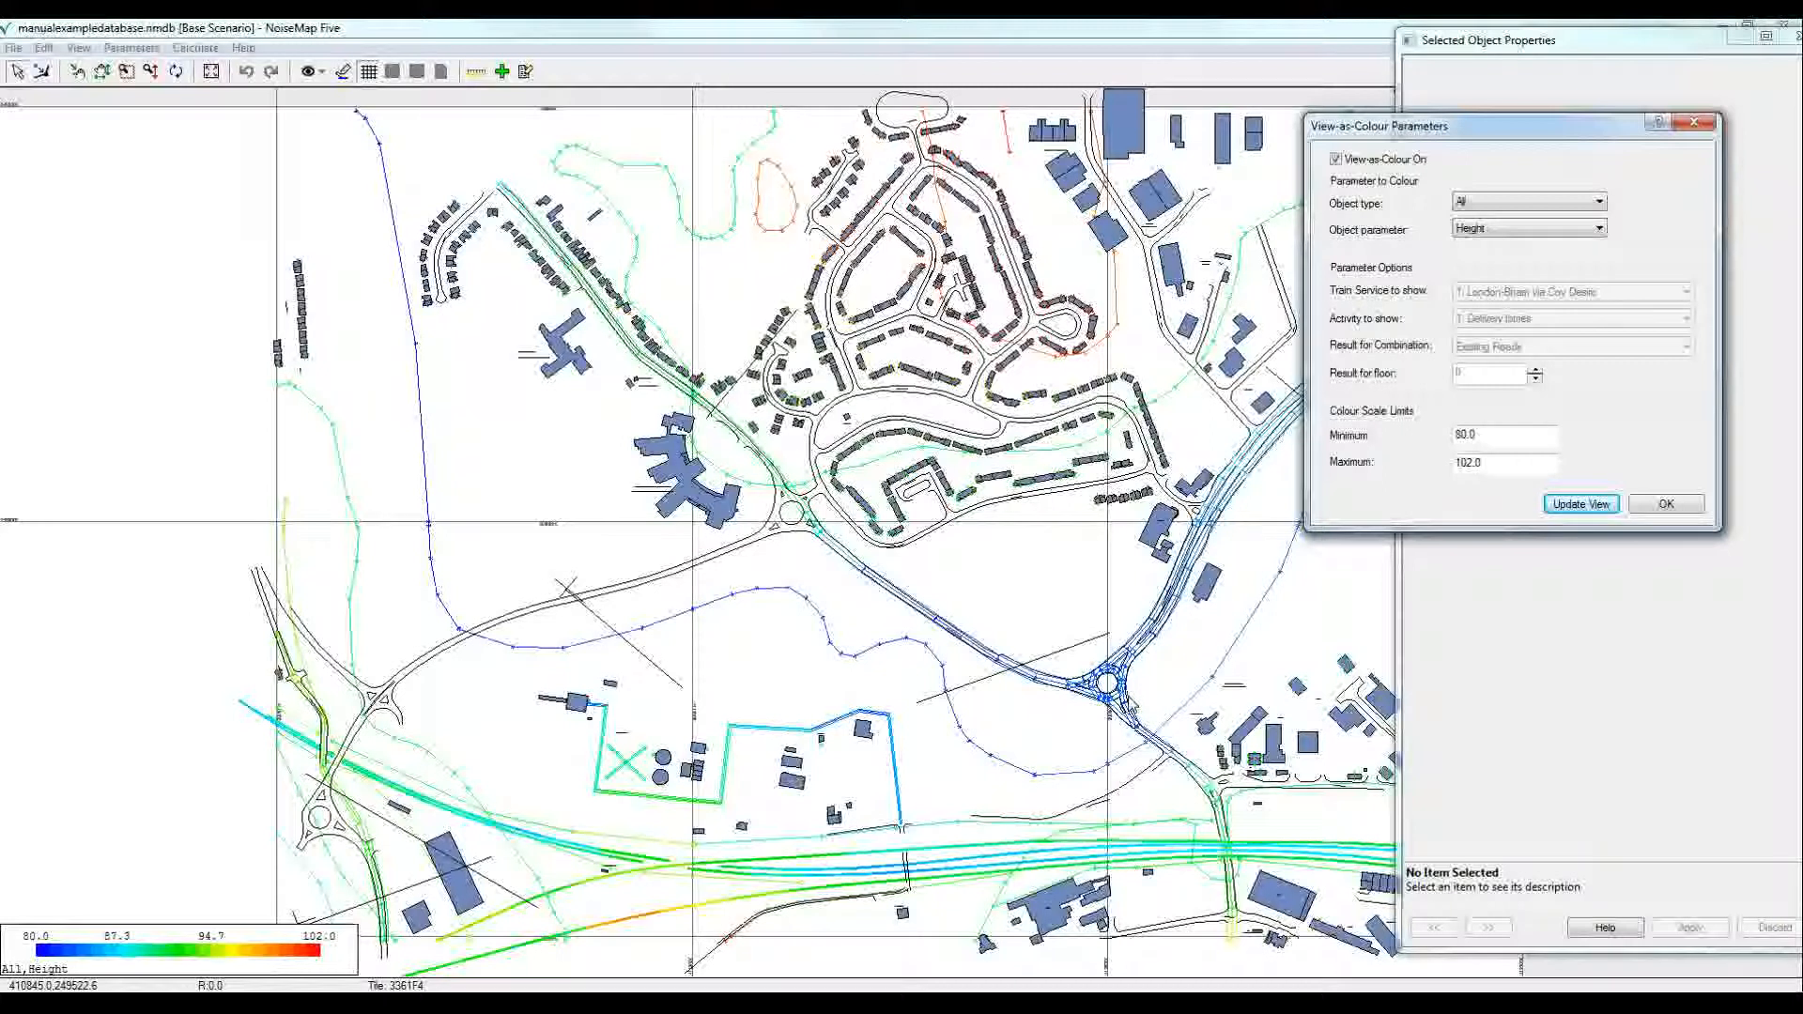
Colour the Base Scenario's road segments by Category and close the colour settings
{"action": "left_click", "coordinate": [1599, 203]}
{"action": "left_click", "coordinate": [1568, 233]}
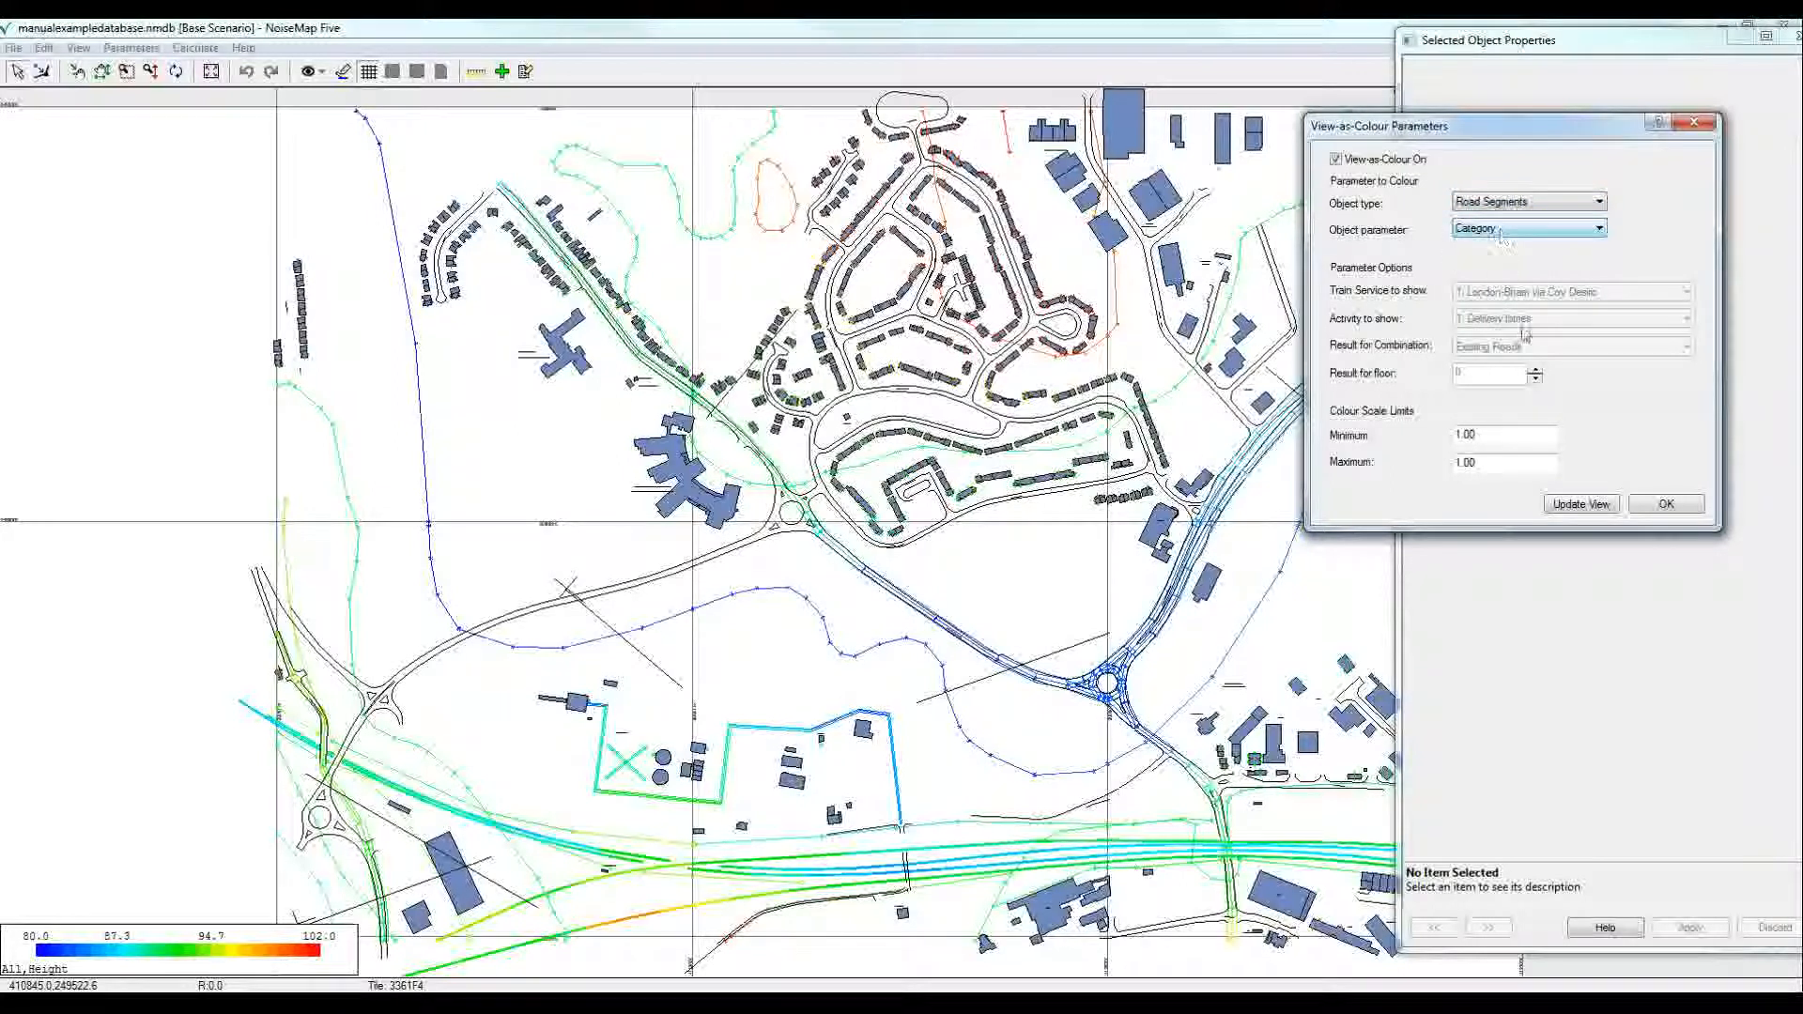
{"action": "left_click", "coordinate": [1581, 505]}
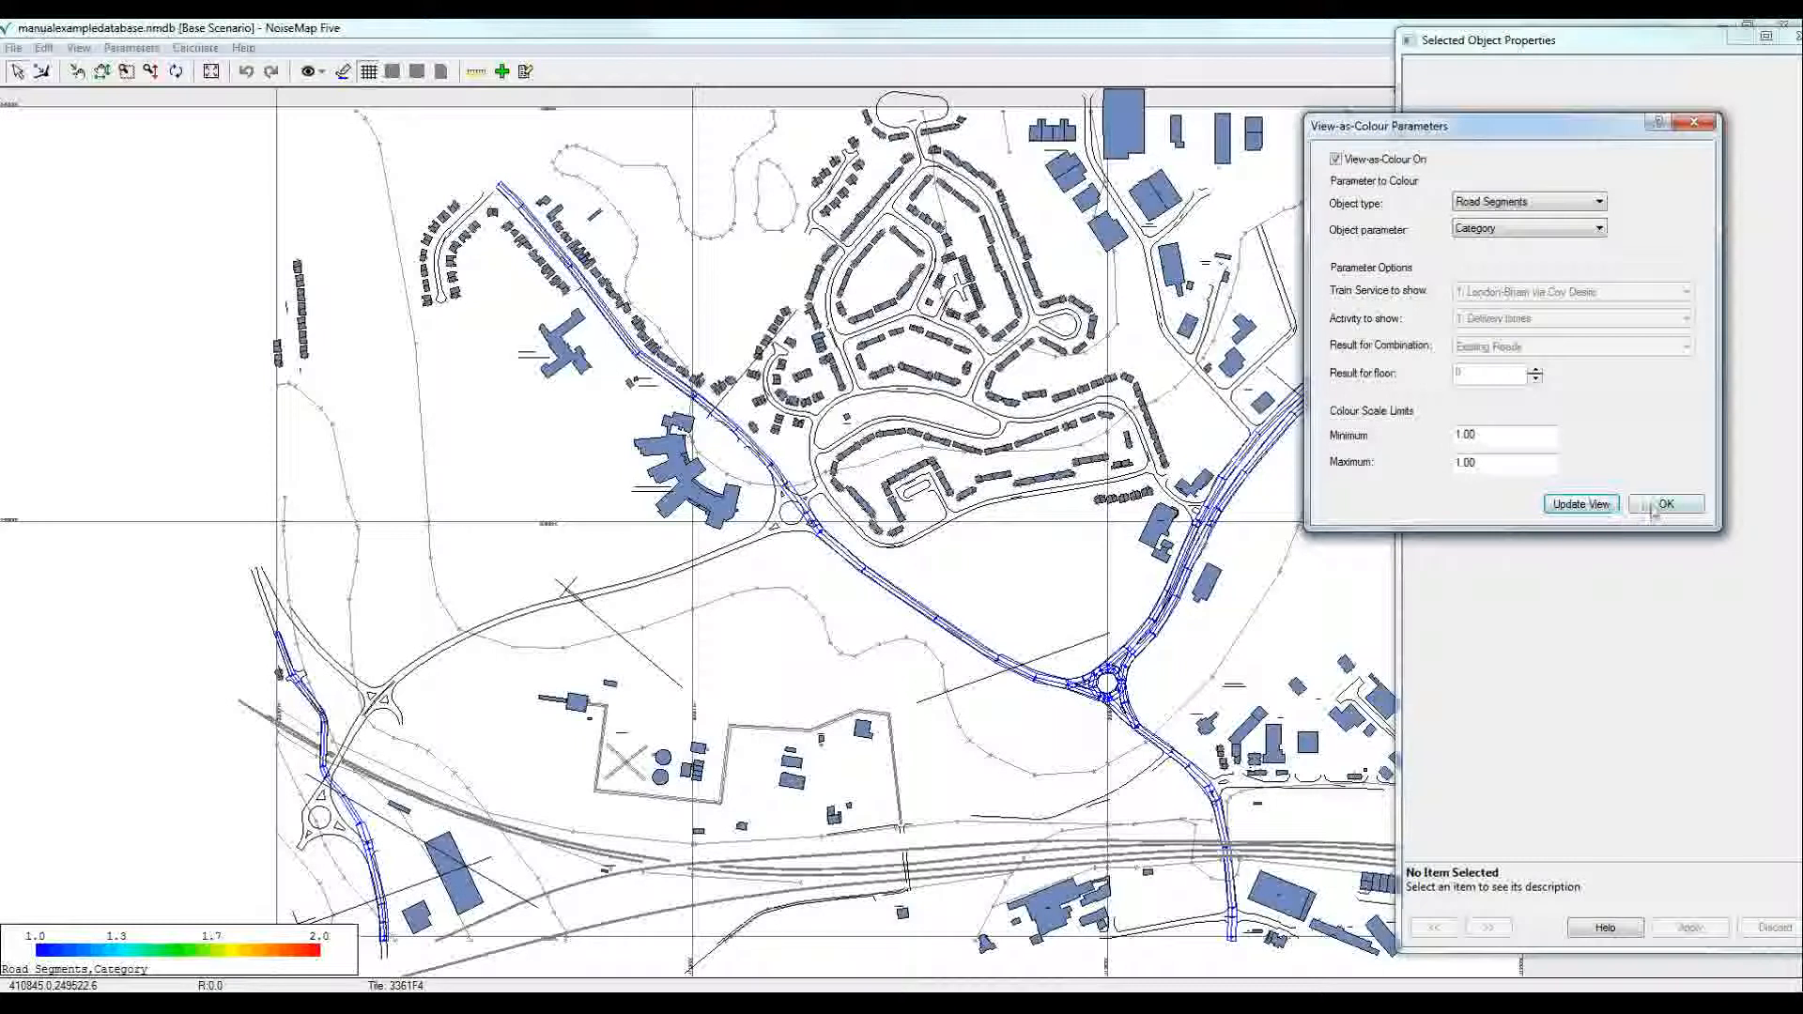
{"action": "left_click", "coordinate": [1660, 506]}
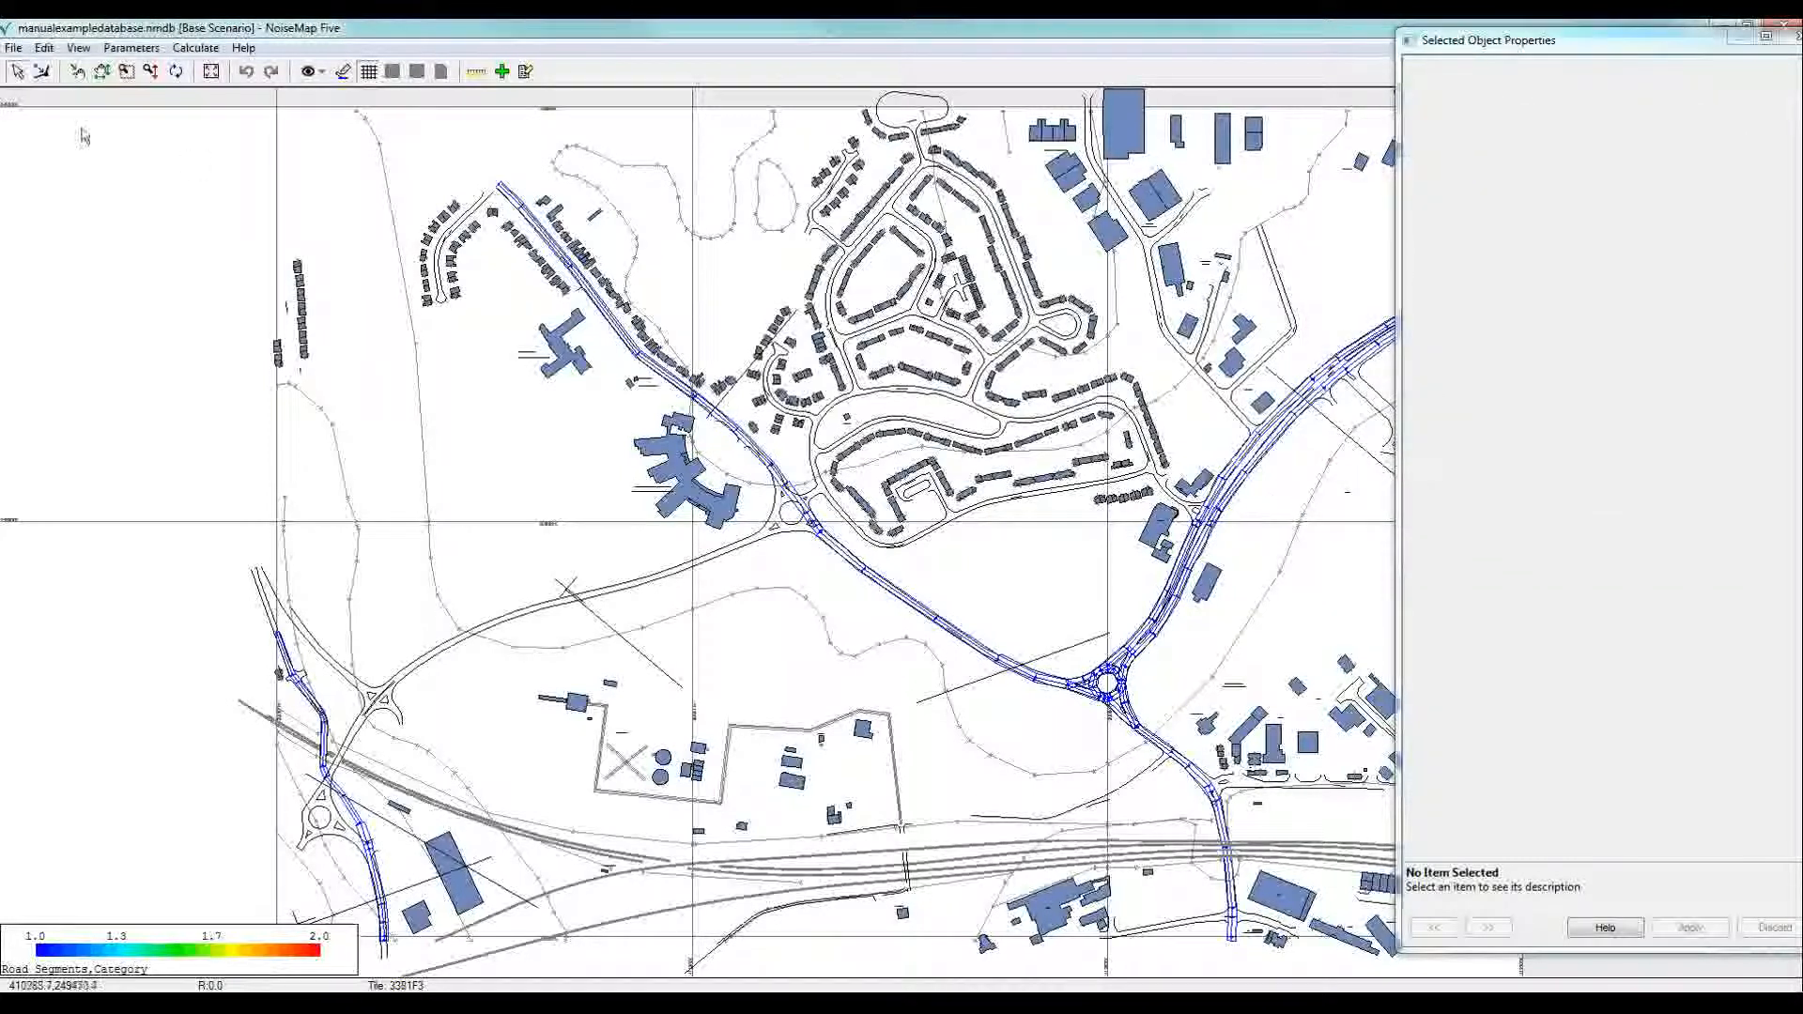
Preview the With New Road scenario with inherited parent tiles, and load it in place of the current model
{"action": "left_click", "coordinate": [14, 49]}
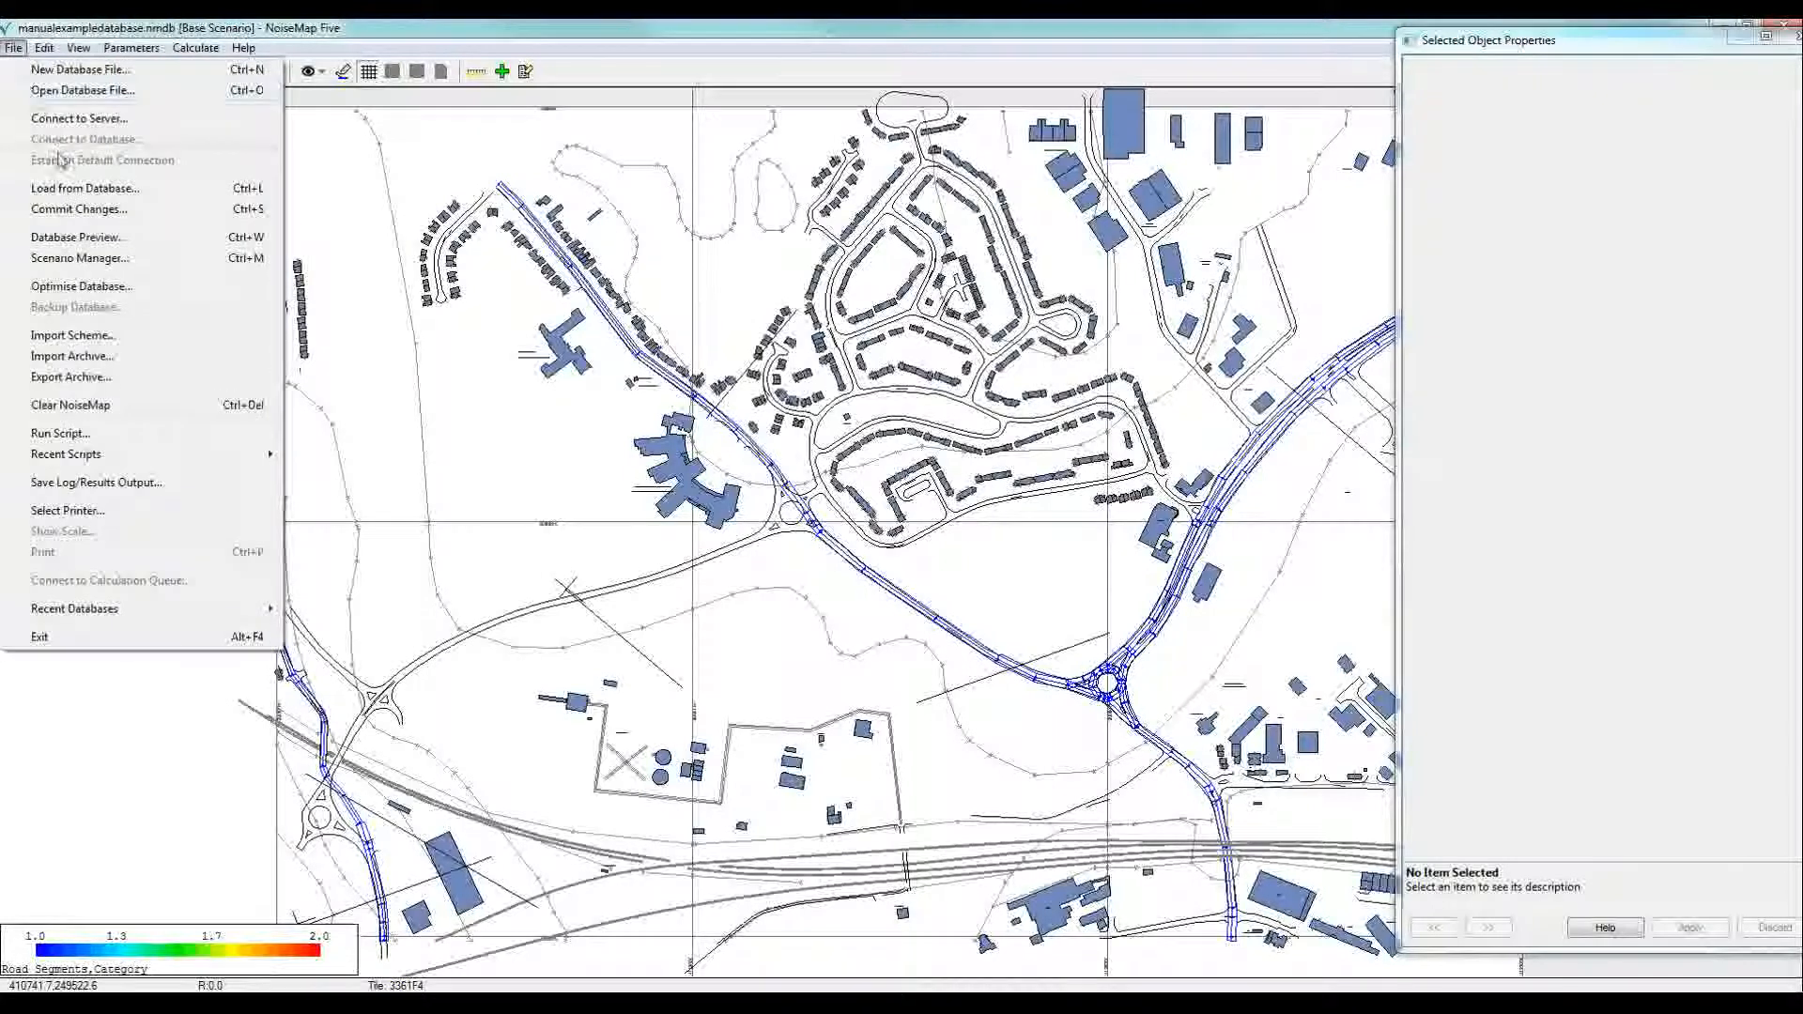
{"action": "left_click", "coordinate": [77, 237]}
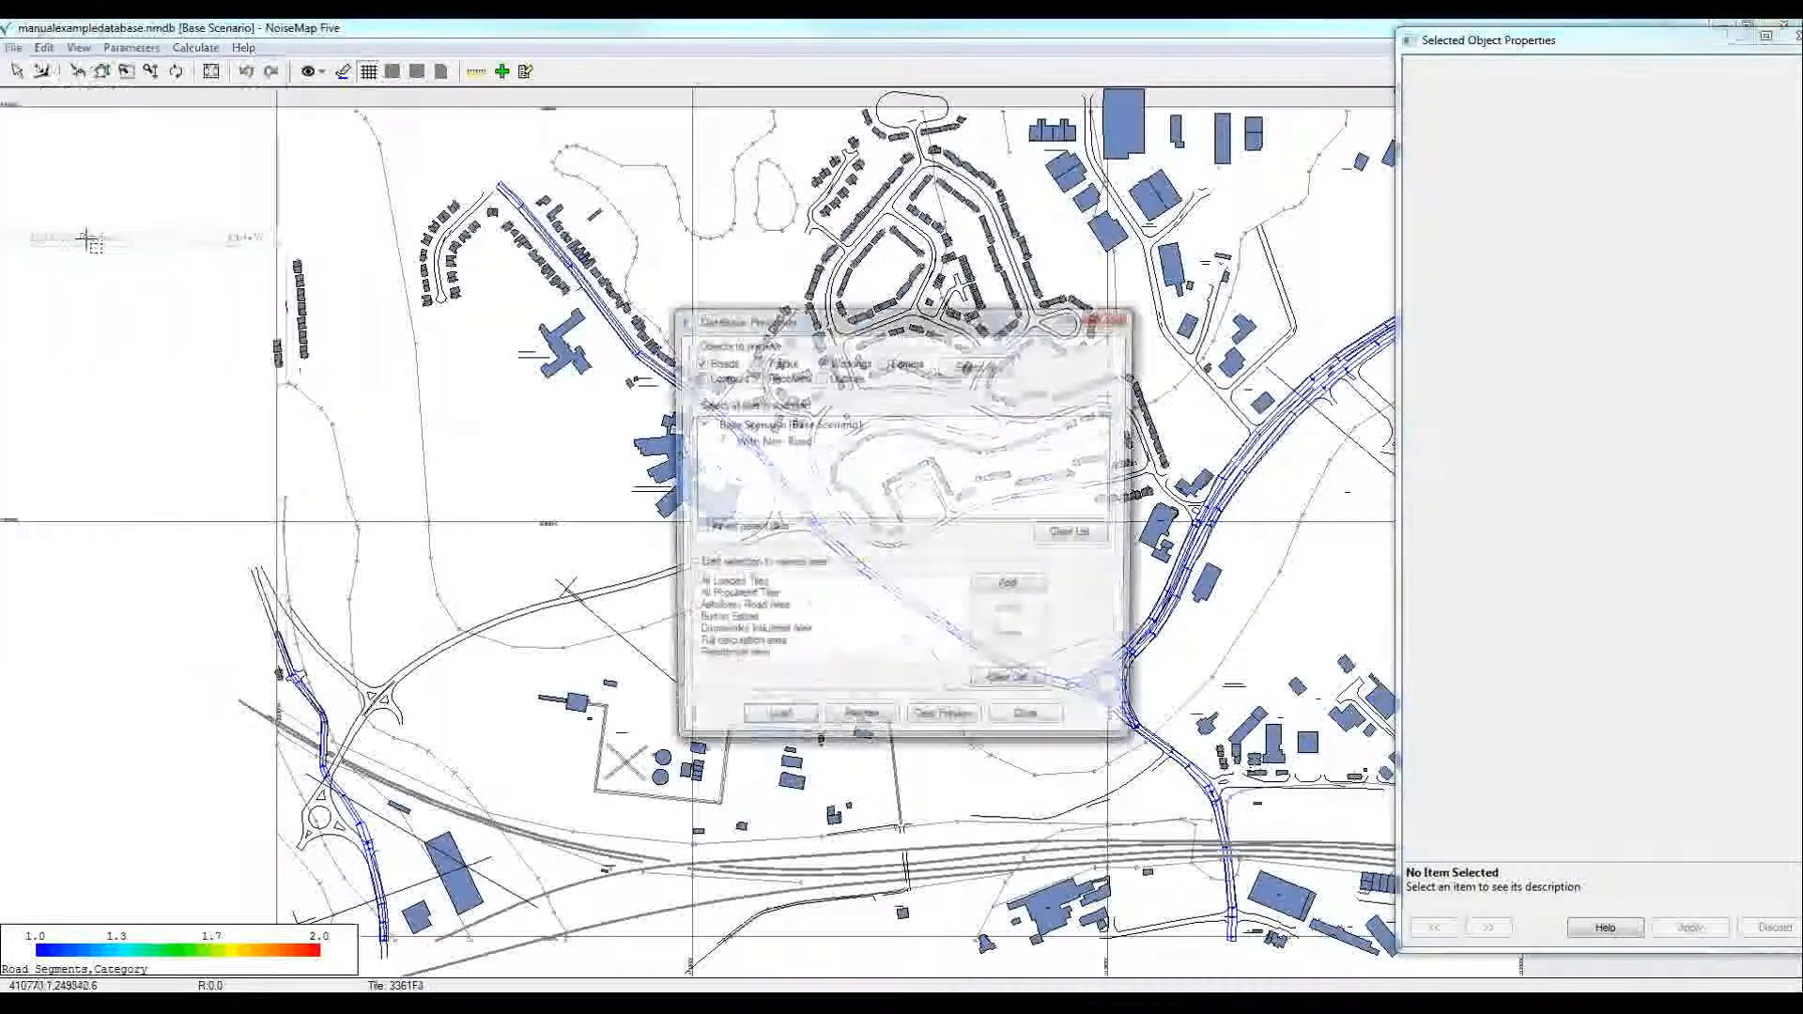
{"action": "left_click", "coordinate": [776, 443]}
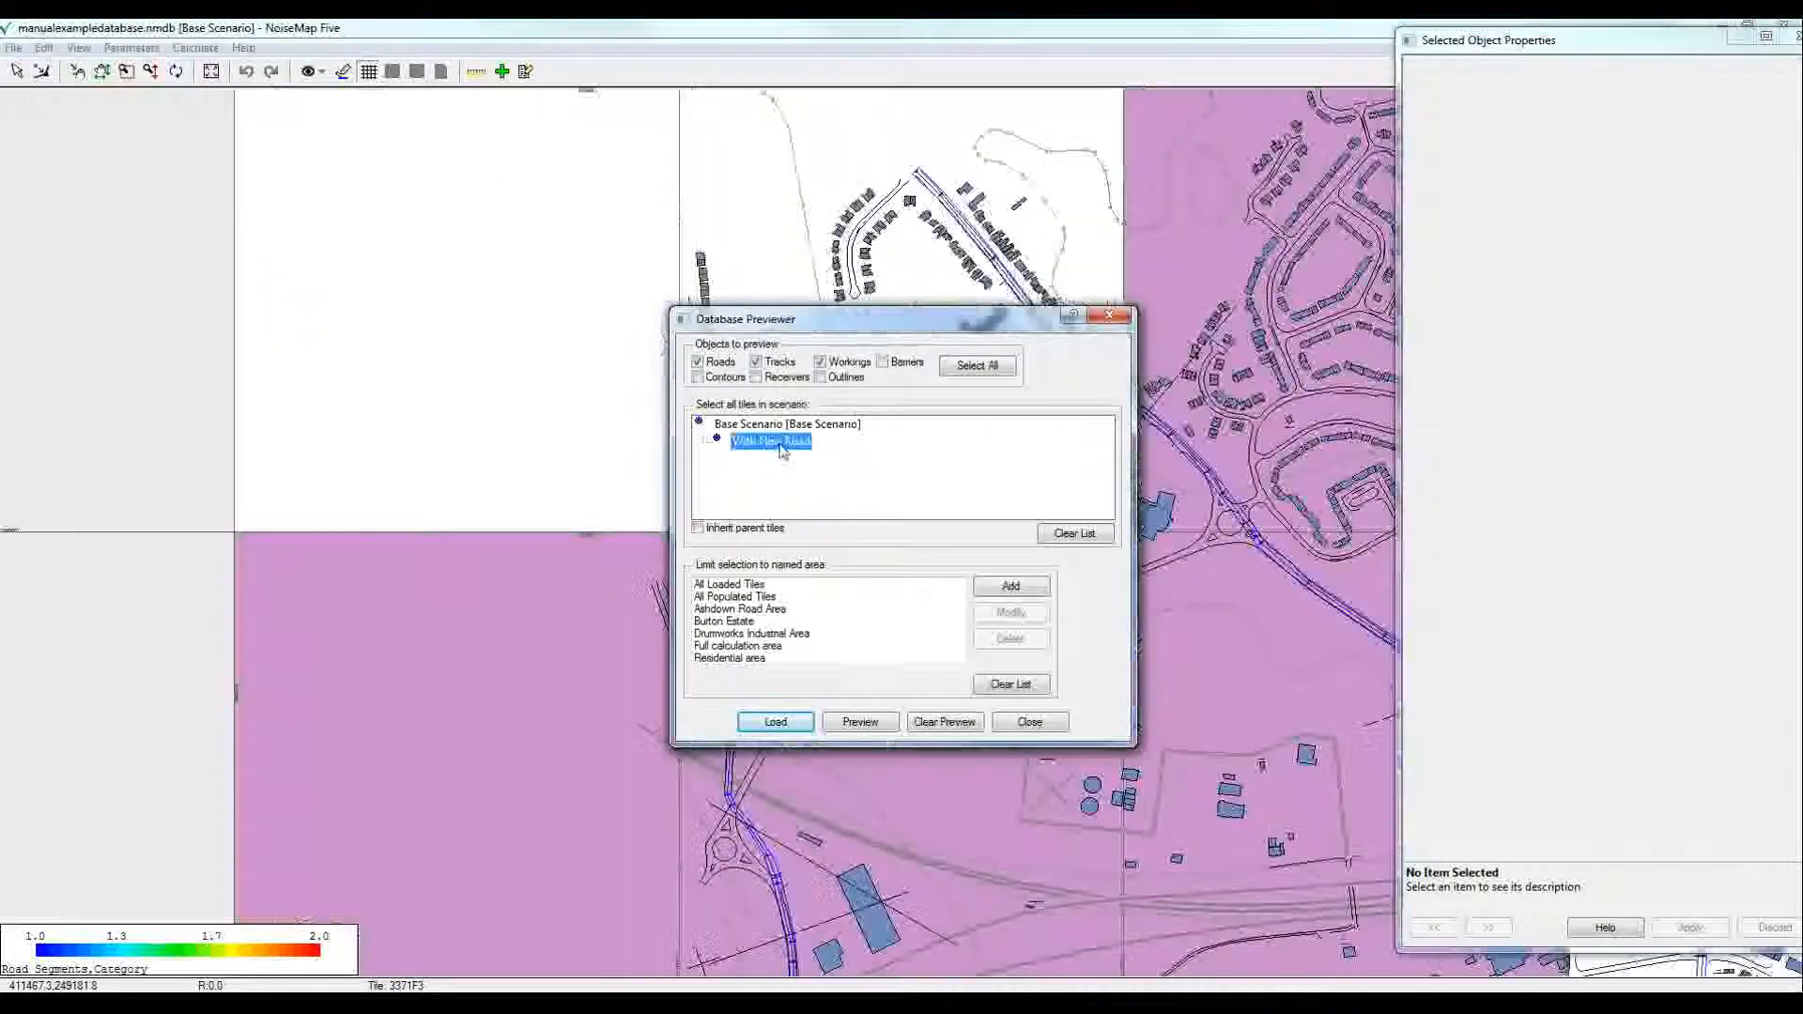
{"action": "left_click_drag", "start_coordinate": [871, 333], "coordinate": [1586, 231]}
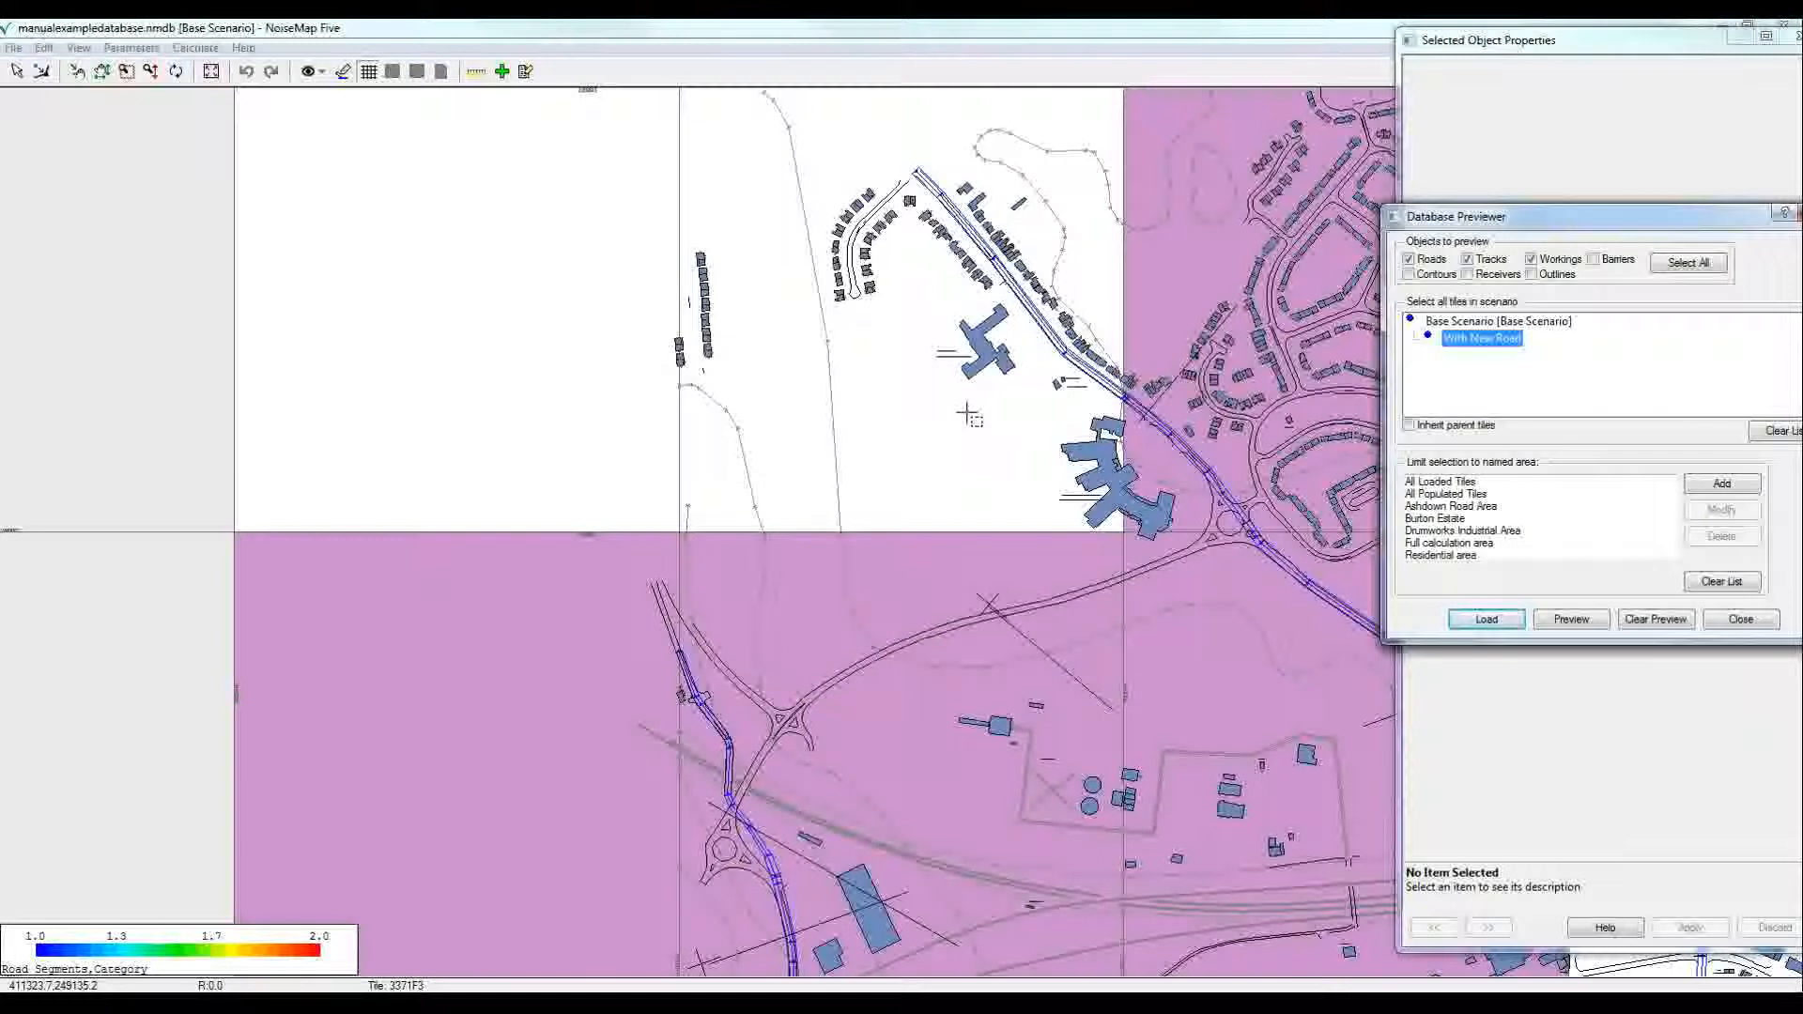
{"action": "left_click", "coordinate": [1418, 427]}
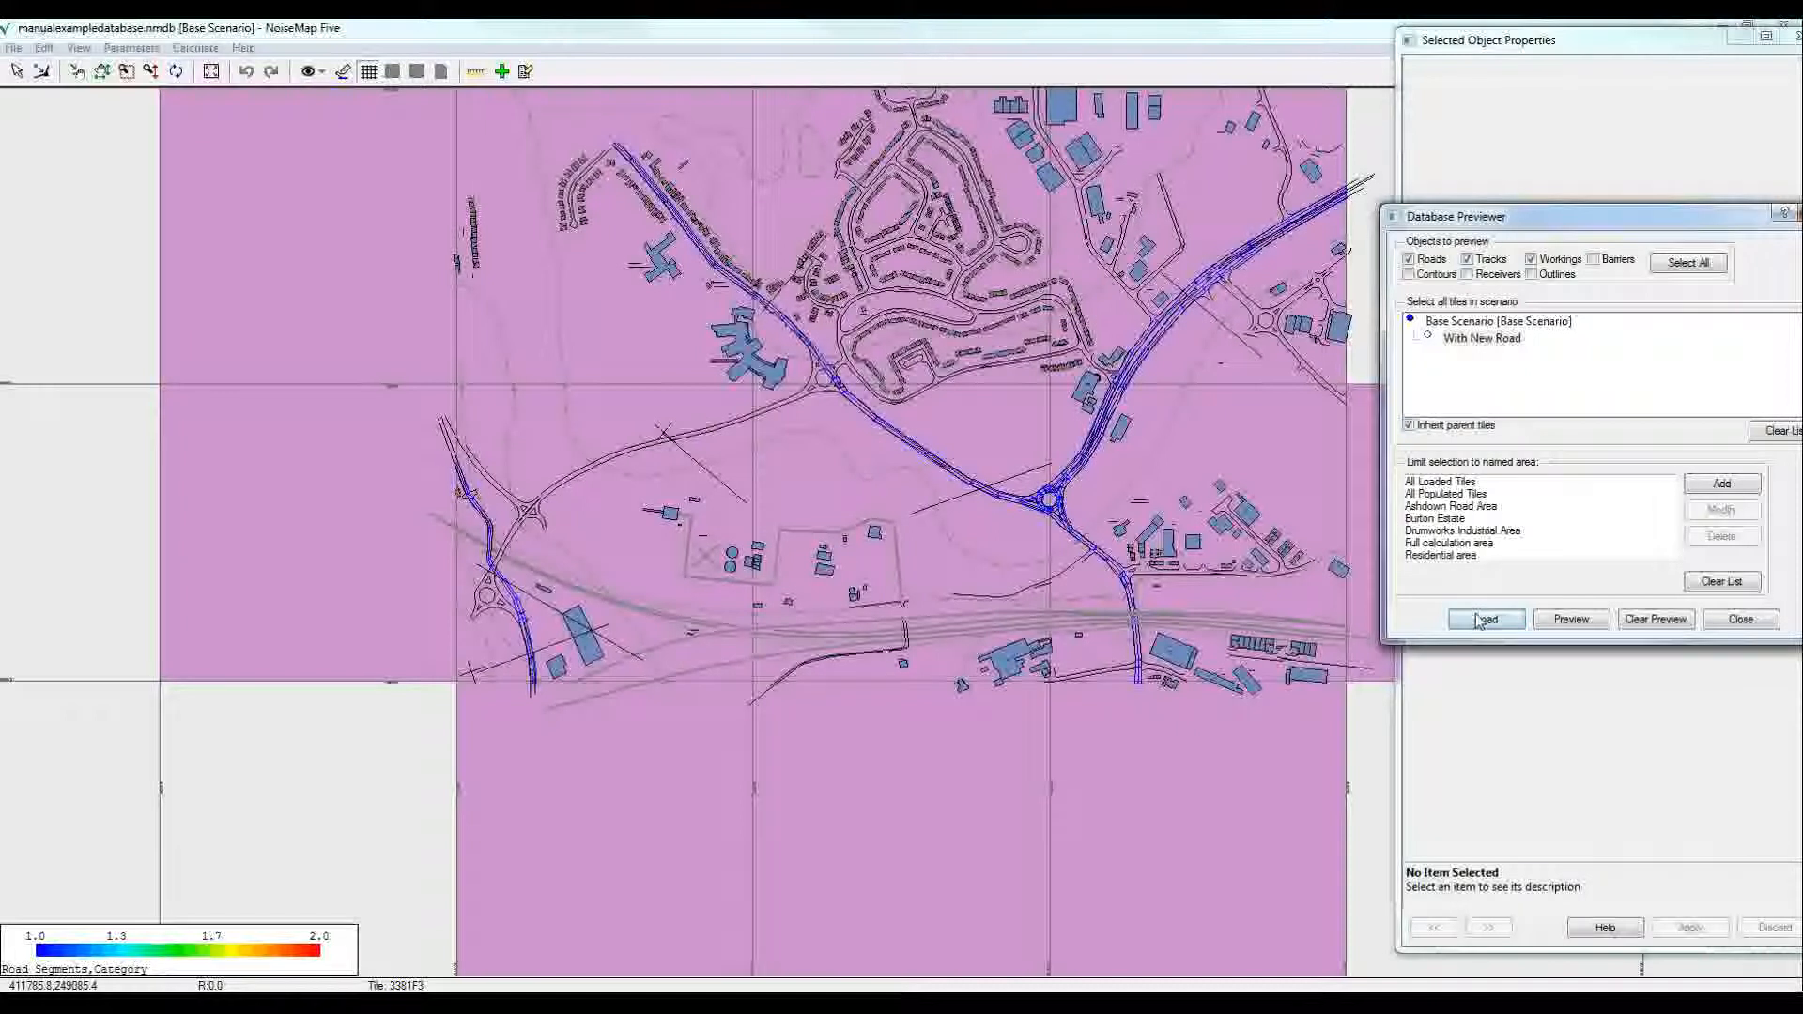
{"action": "left_click", "coordinate": [1568, 620]}
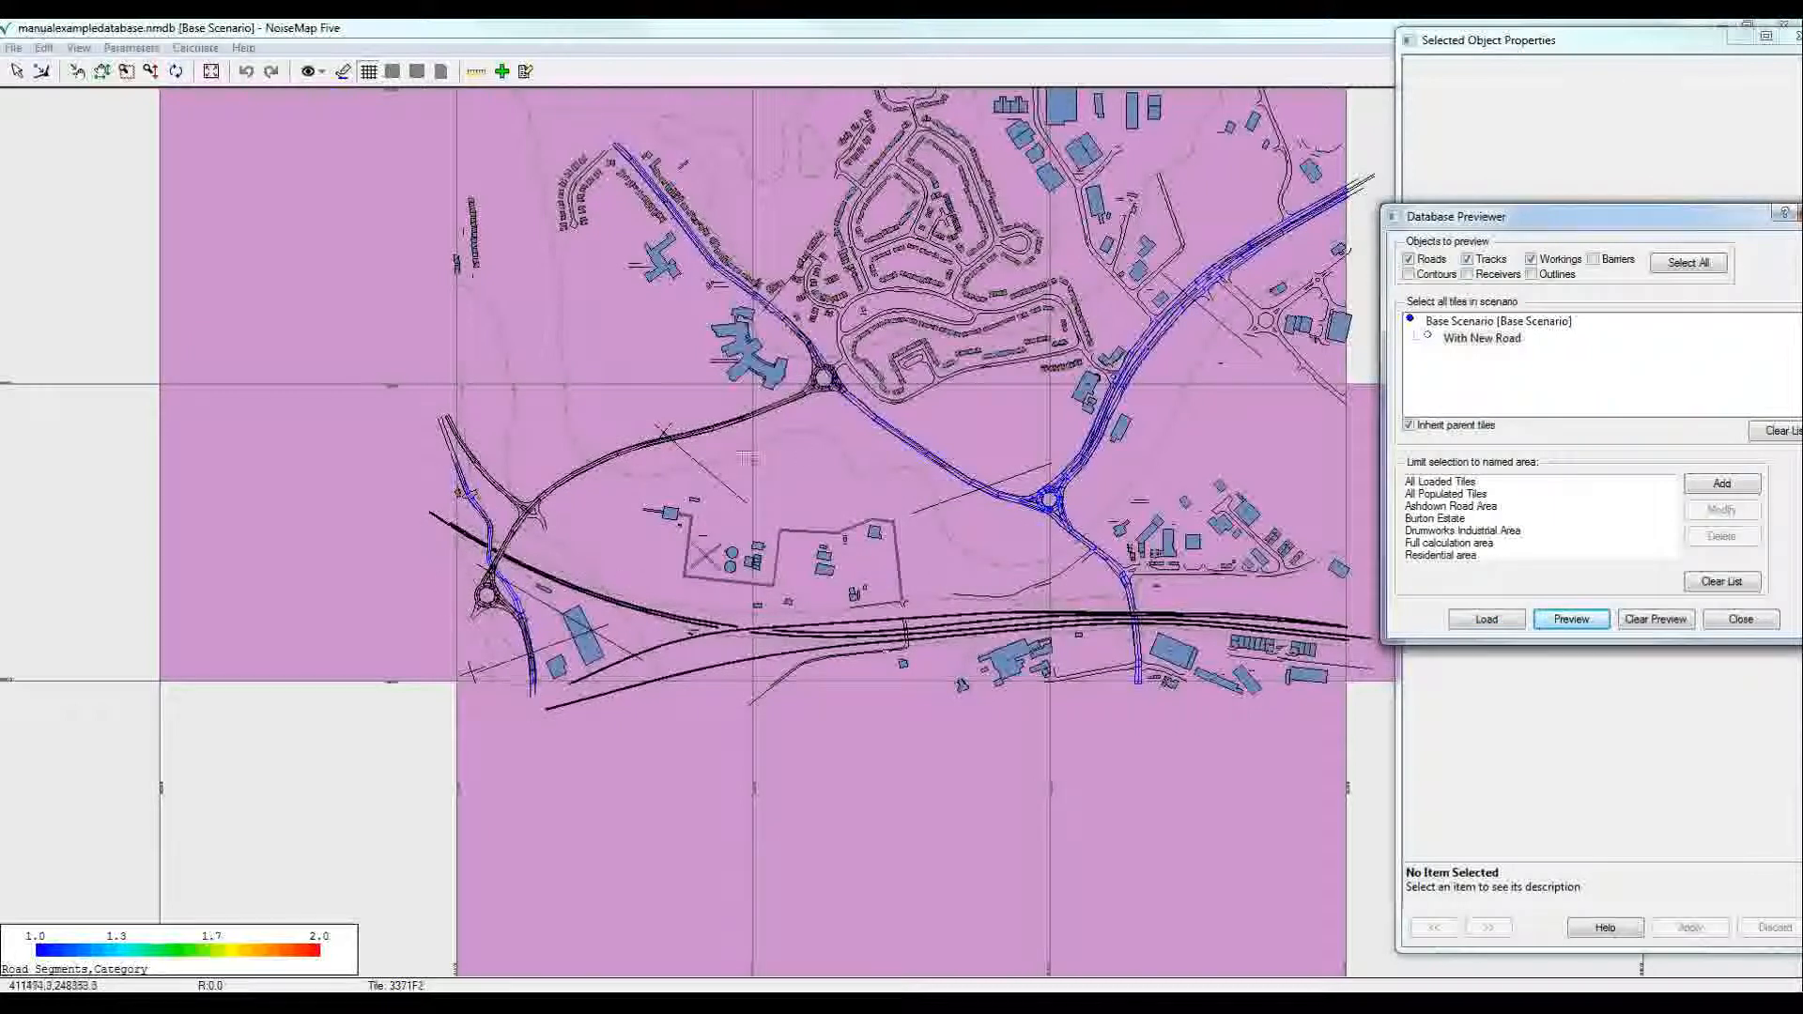
{"action": "left_click", "coordinate": [1486, 619]}
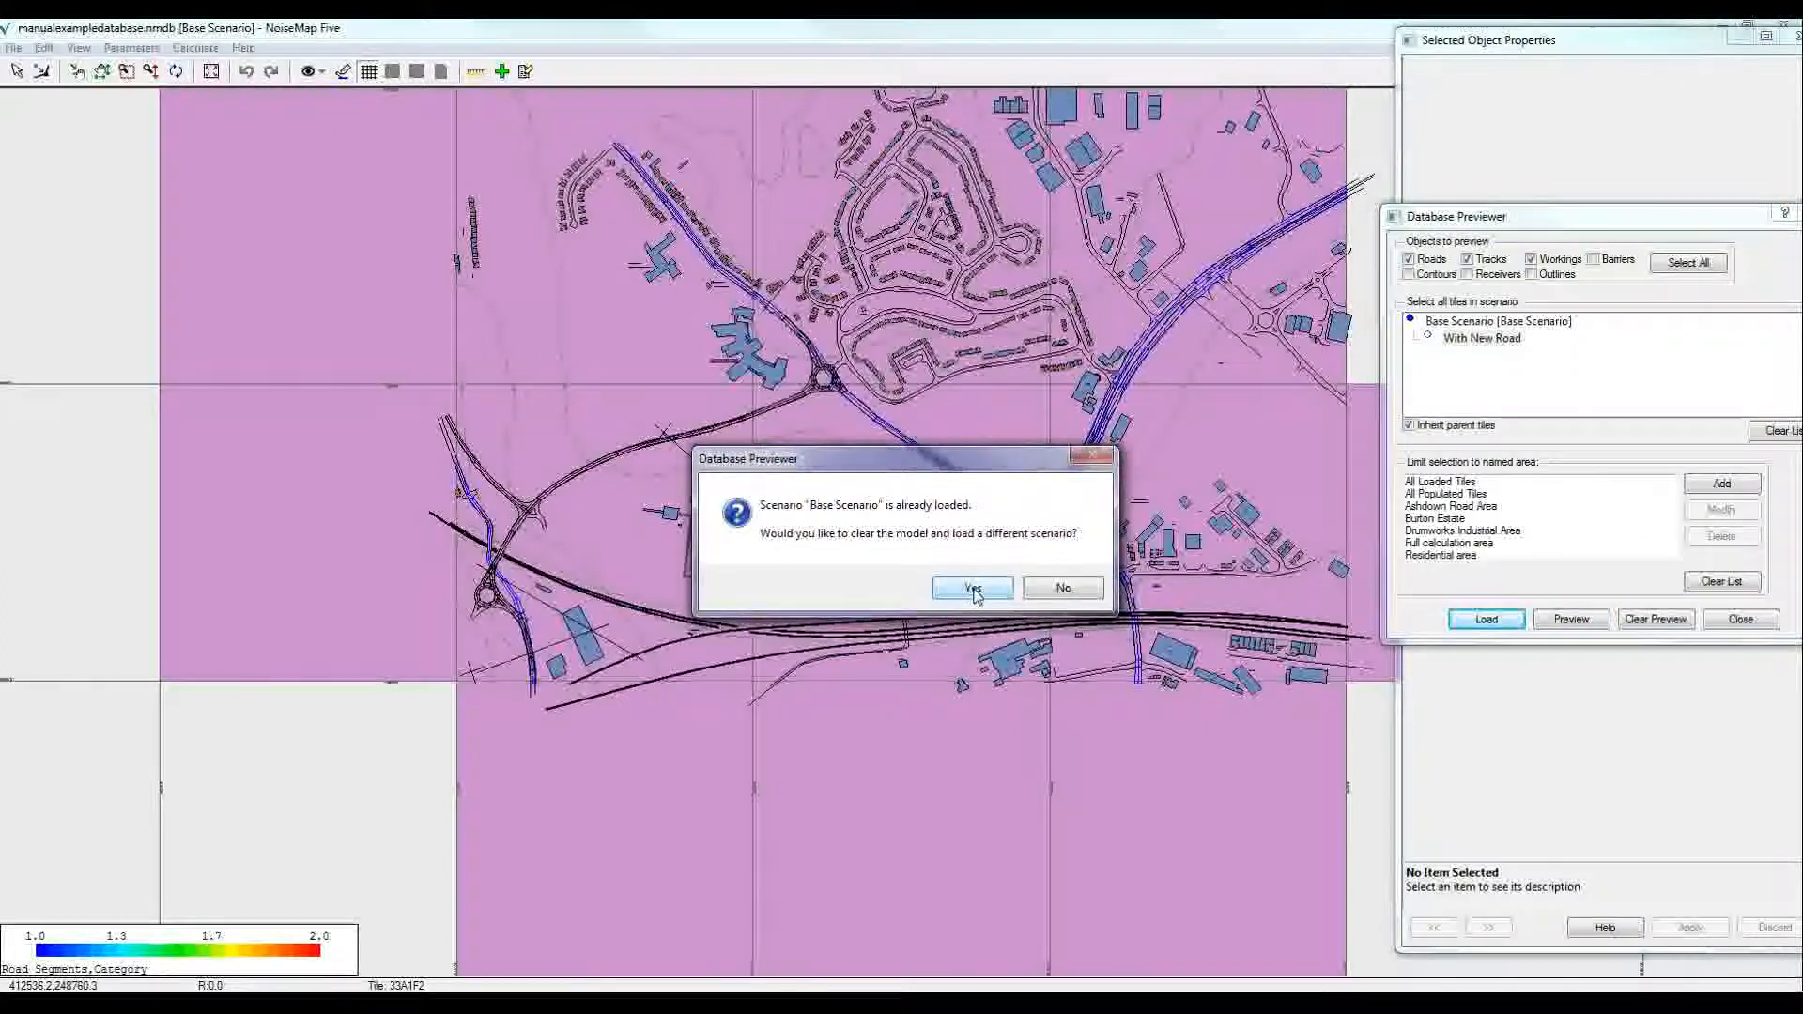
{"action": "left_click", "coordinate": [974, 589]}
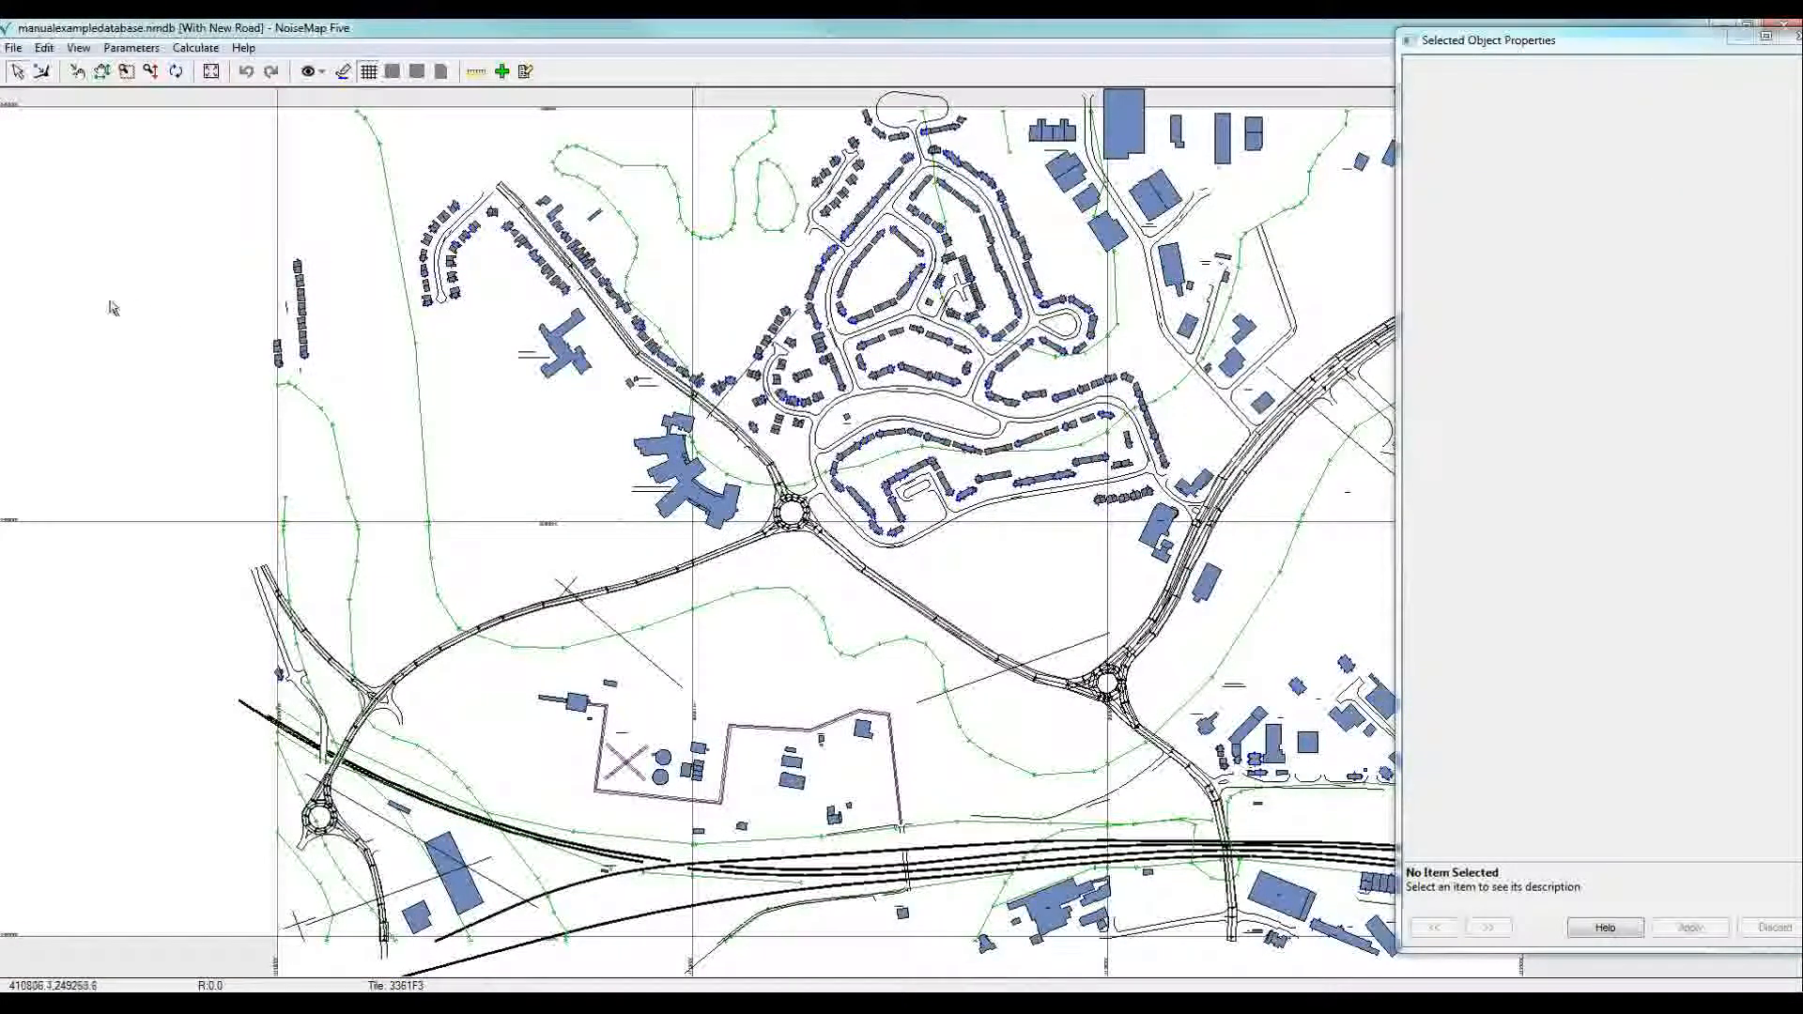
Turn on View-as-Colour for the With New Road model and colour its road segments by Category
{"action": "left_click", "coordinate": [78, 48]}
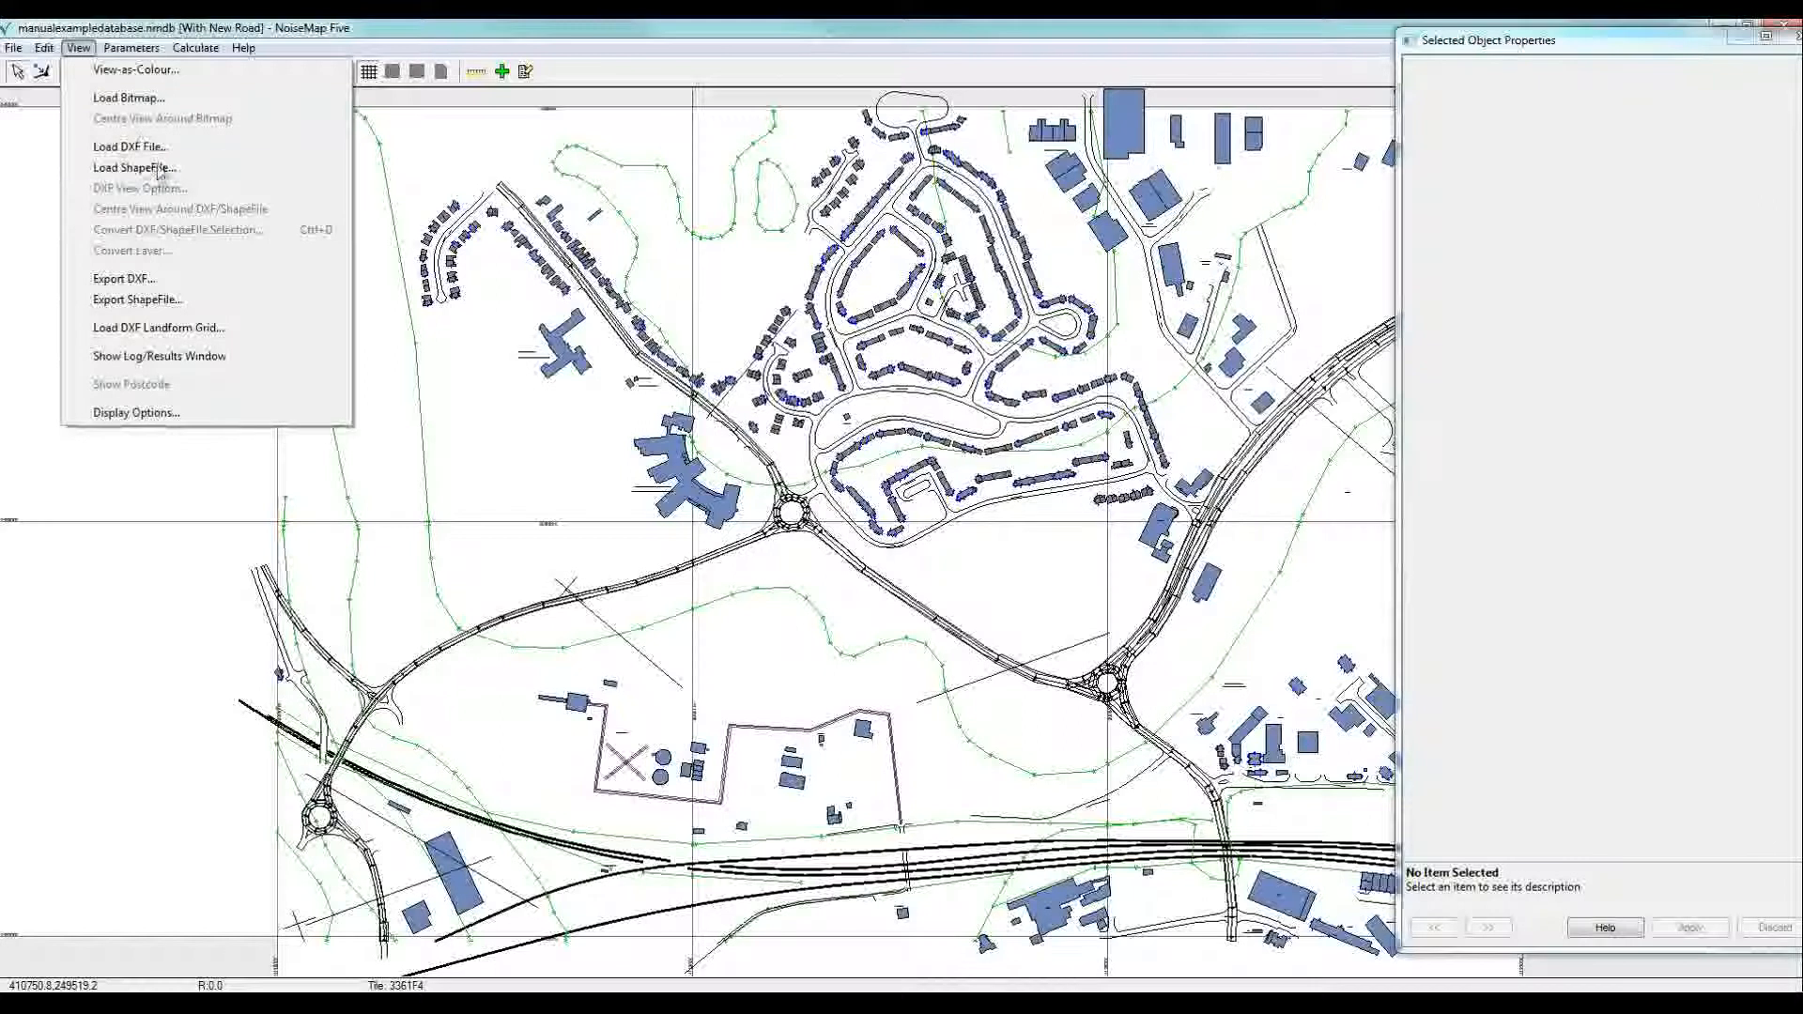
{"action": "mouse_move", "coordinate": [14, 49]}
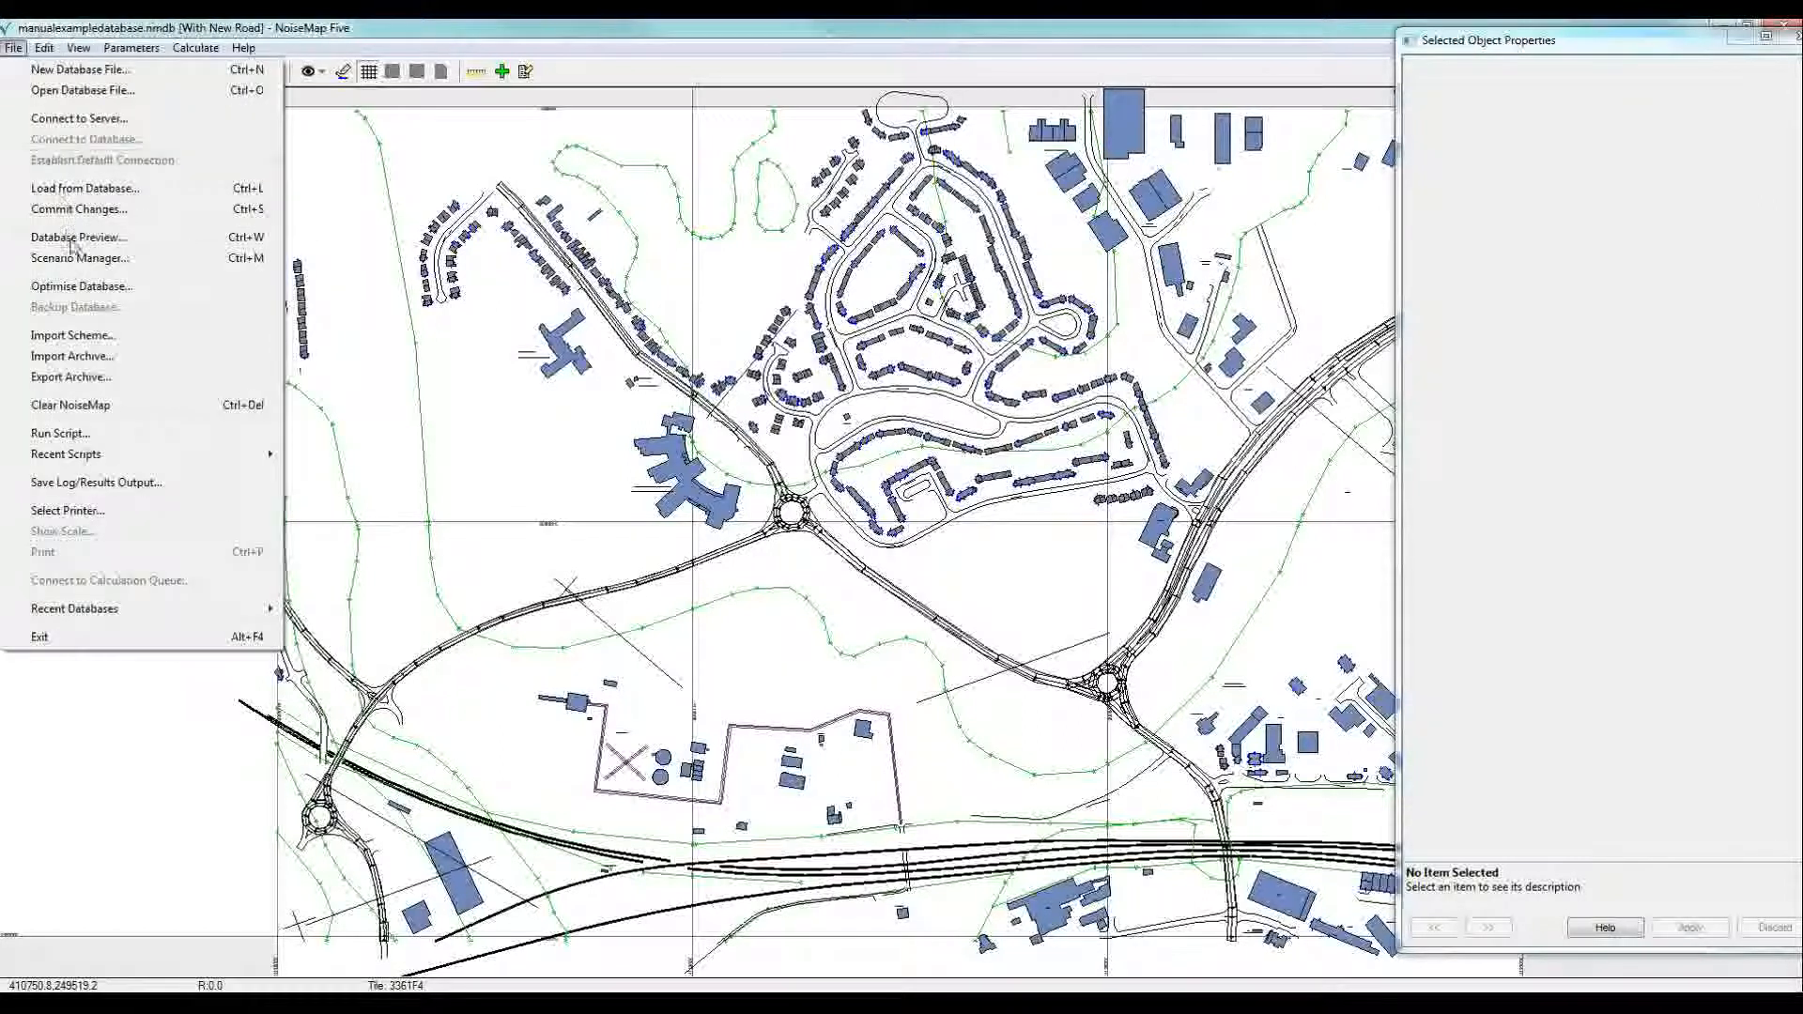
{"action": "left_click", "coordinate": [77, 48]}
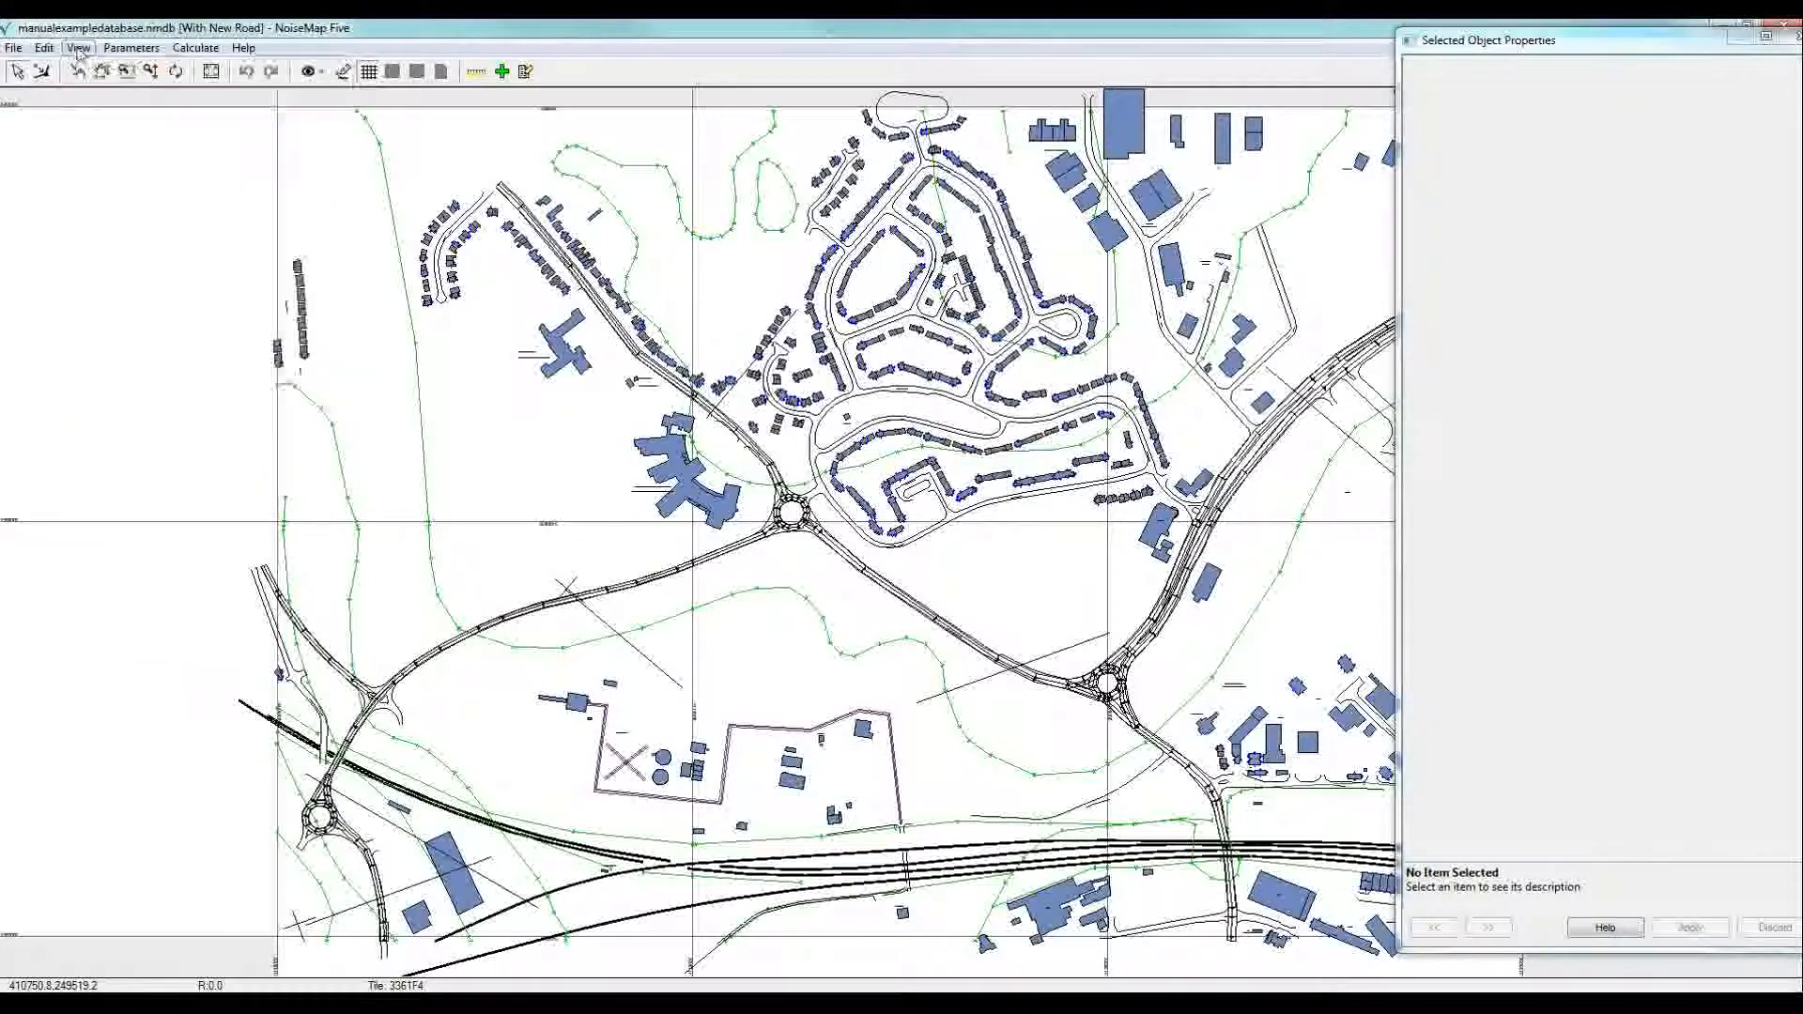
{"action": "left_click", "coordinate": [79, 49]}
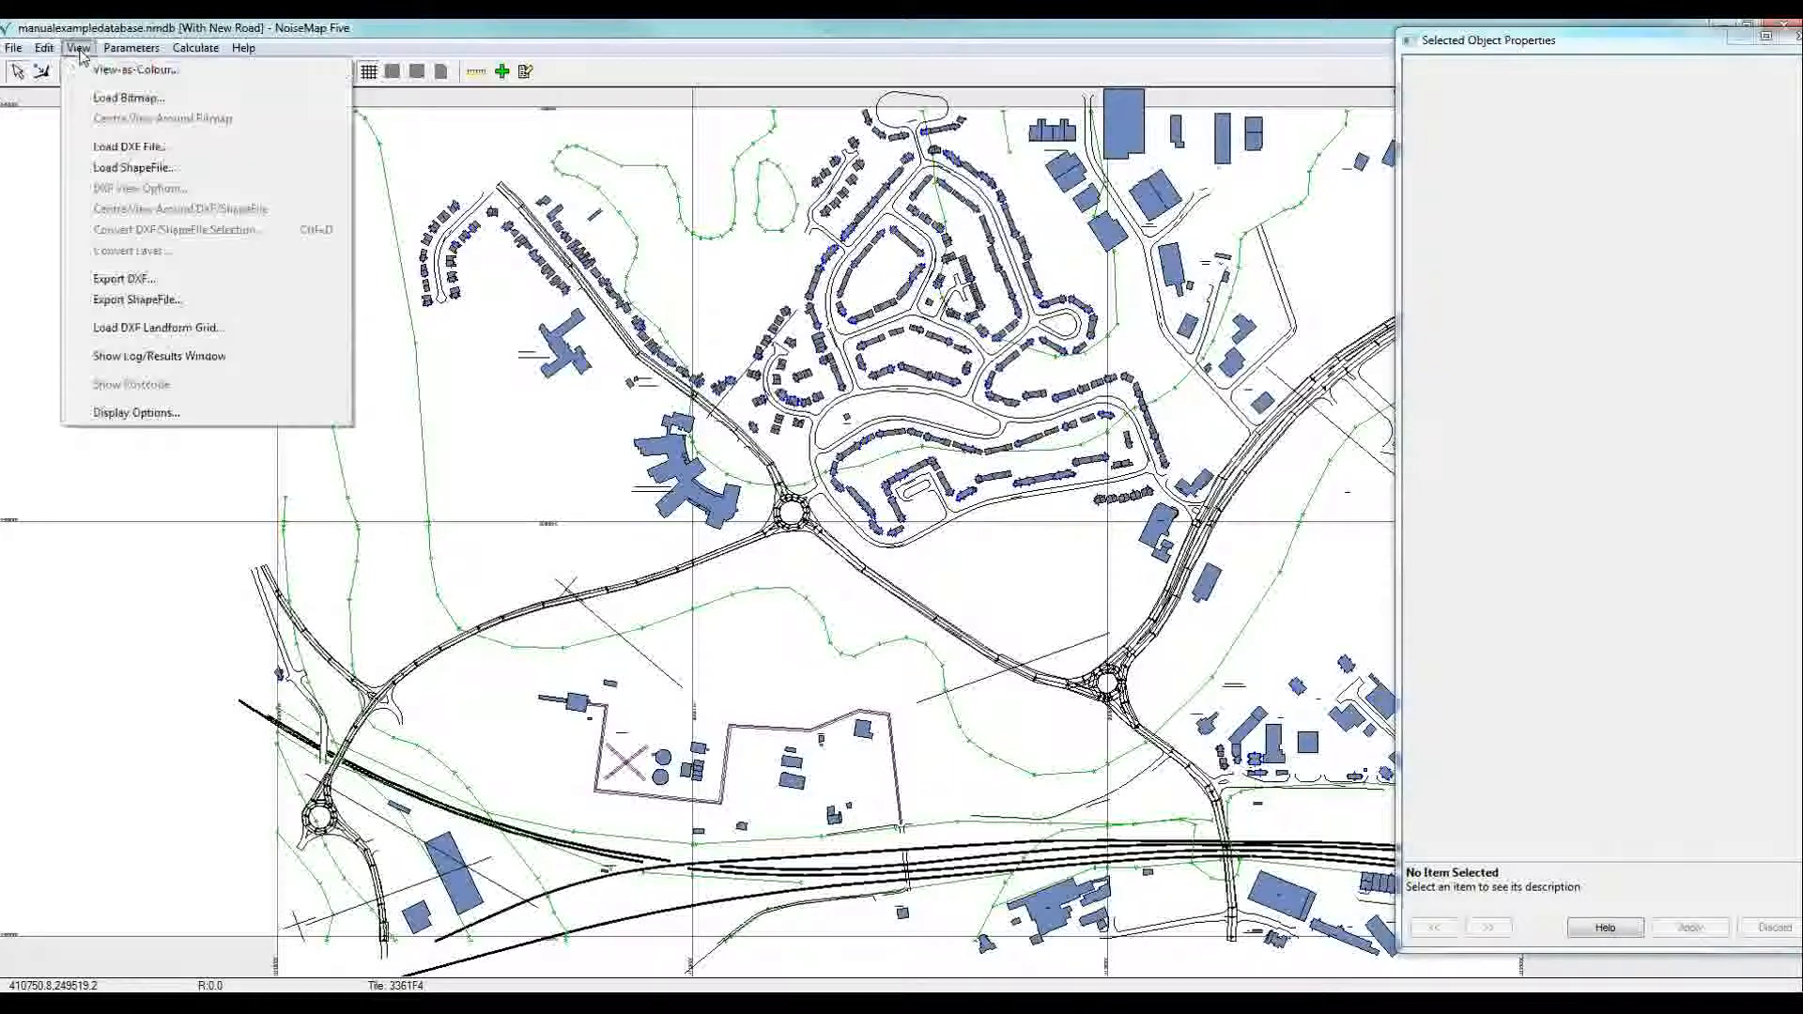
{"action": "left_click", "coordinate": [108, 71]}
{"action": "left_click_drag", "start_coordinate": [881, 333], "coordinate": [1406, 271]}
{"action": "left_click", "coordinate": [1254, 302]}
{"action": "left_click", "coordinate": [1515, 346]}
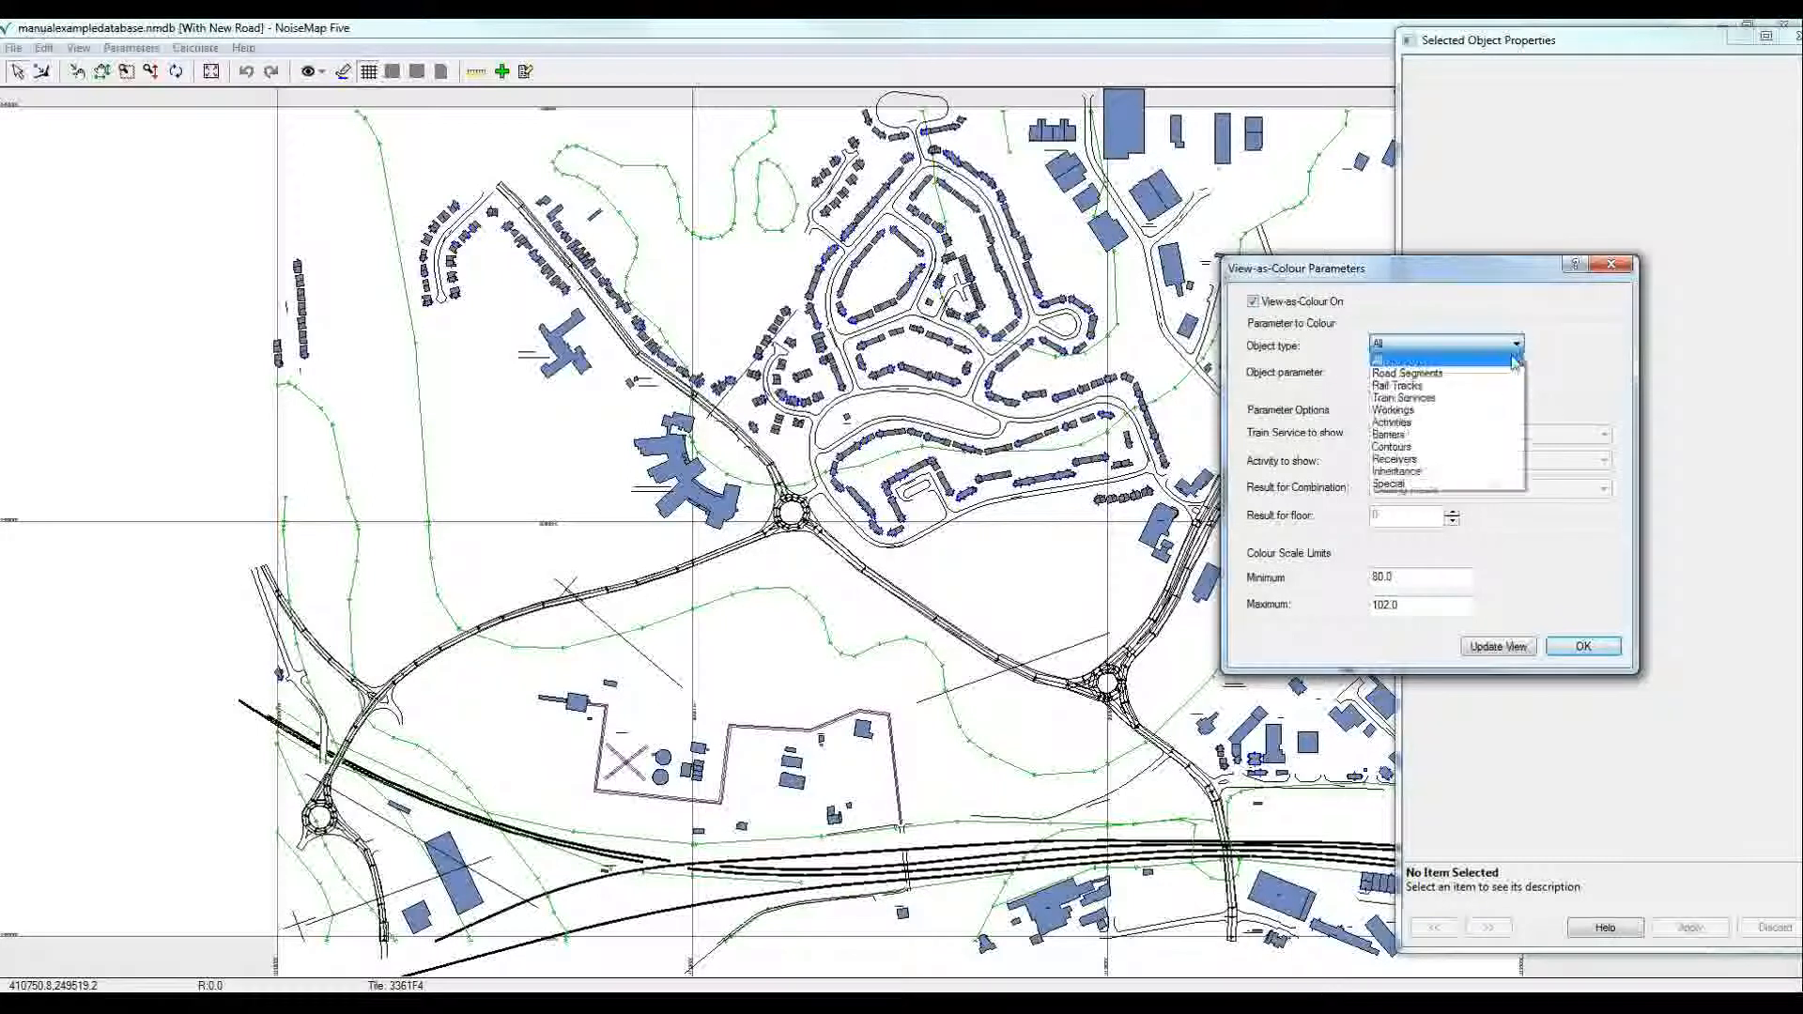
{"action": "left_click", "coordinate": [1498, 374]}
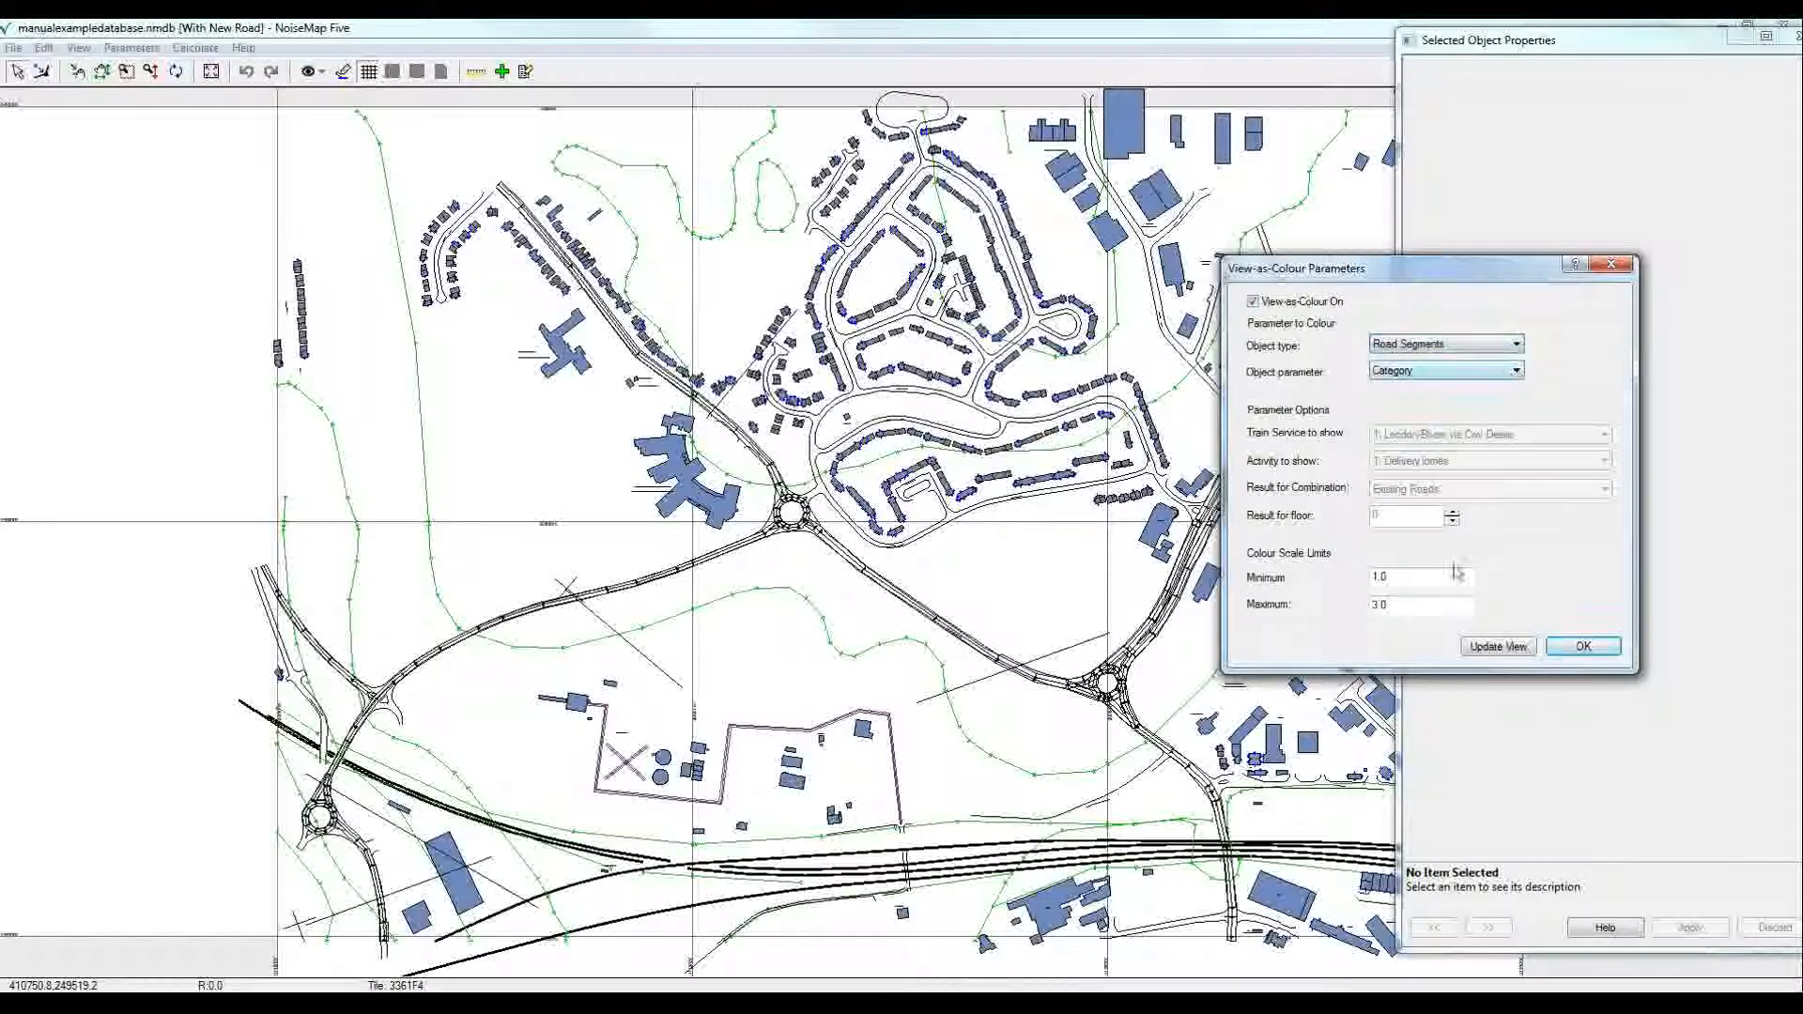
{"action": "left_click", "coordinate": [1496, 648]}
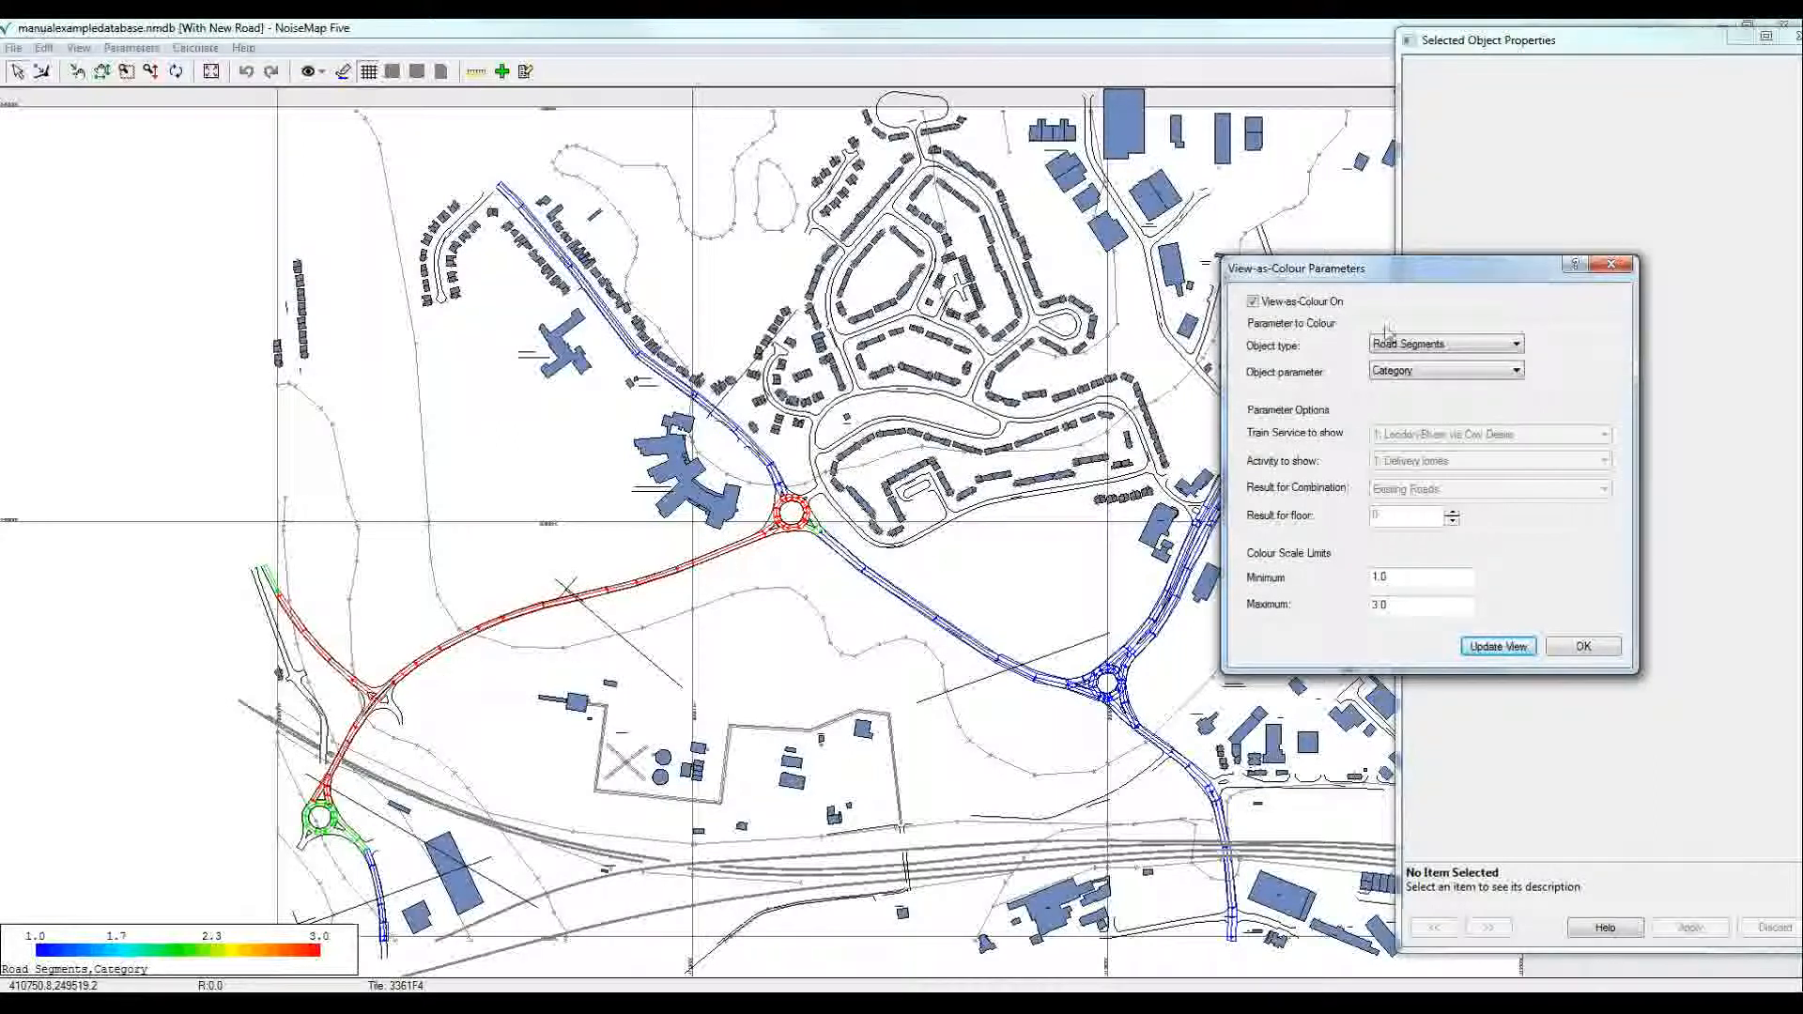
Recolour the road segments by Flow Rate over the 4880.0 to 31500.0 scale and close the colour settings
{"action": "left_click", "coordinate": [1518, 372]}
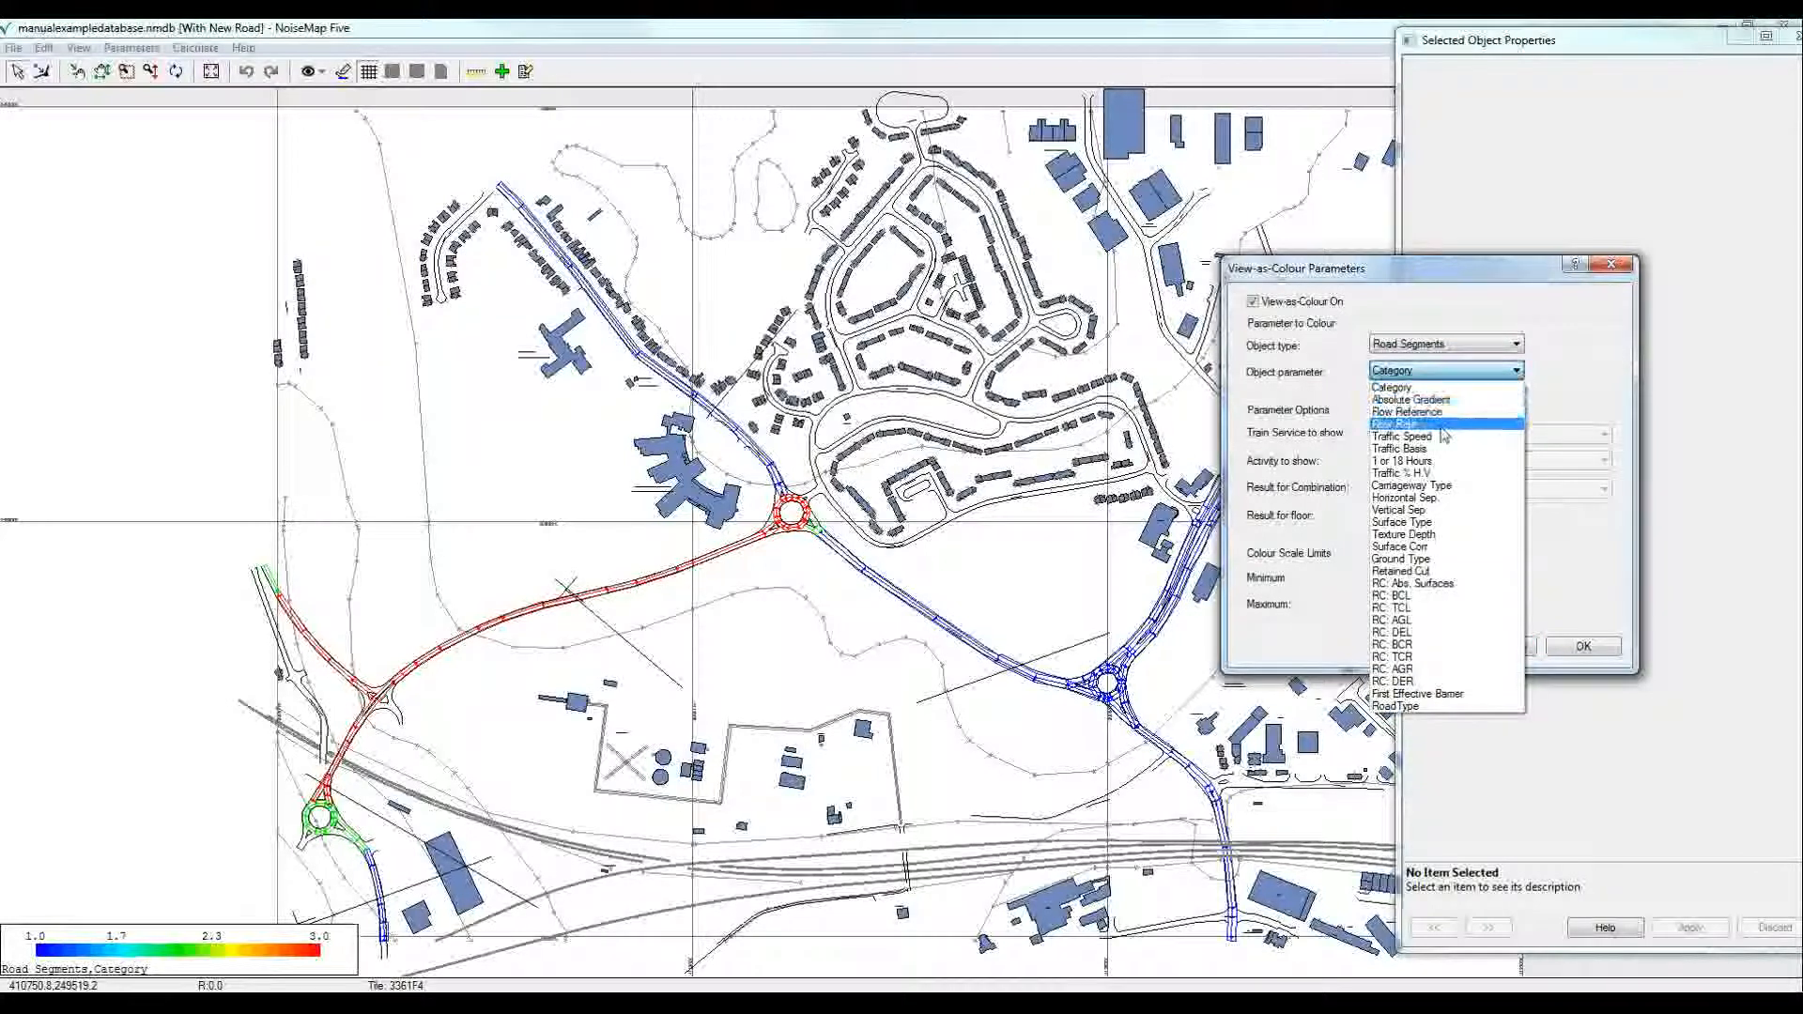
{"action": "left_click", "coordinate": [1443, 424]}
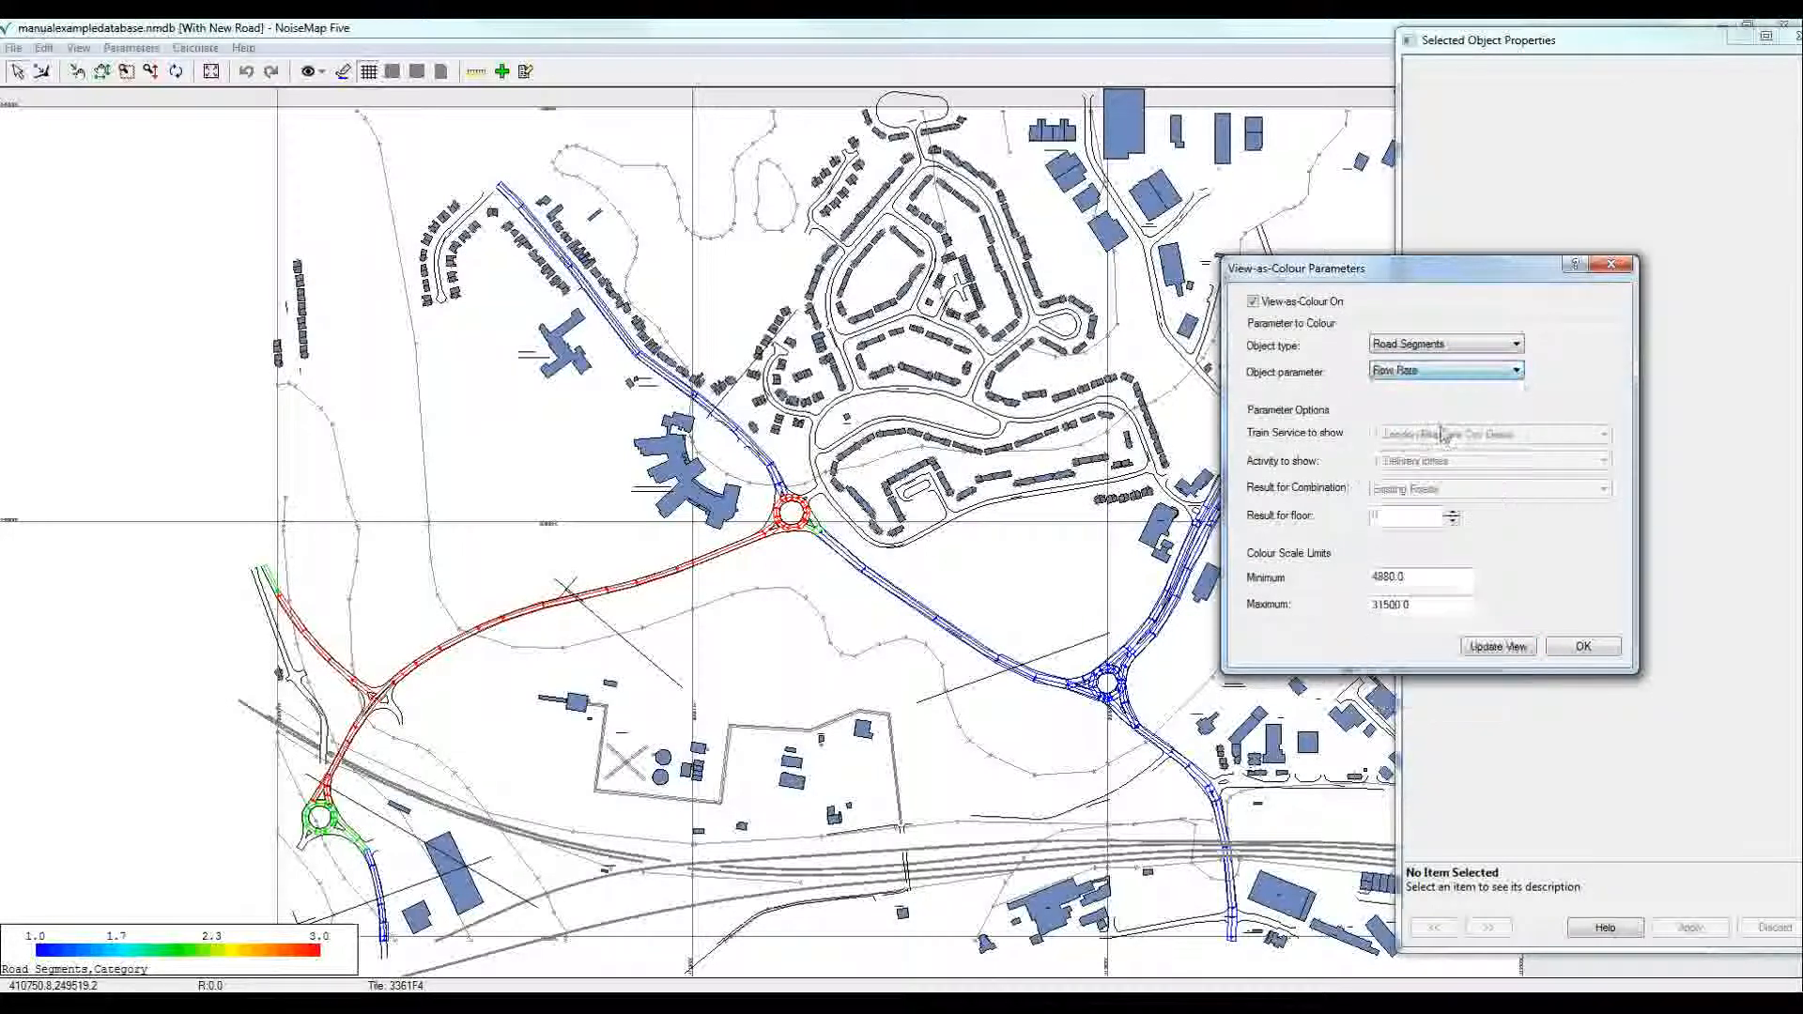
{"action": "left_click", "coordinate": [1499, 646]}
{"action": "left_click_drag", "start_coordinate": [1405, 273], "coordinate": [1556, 230]}
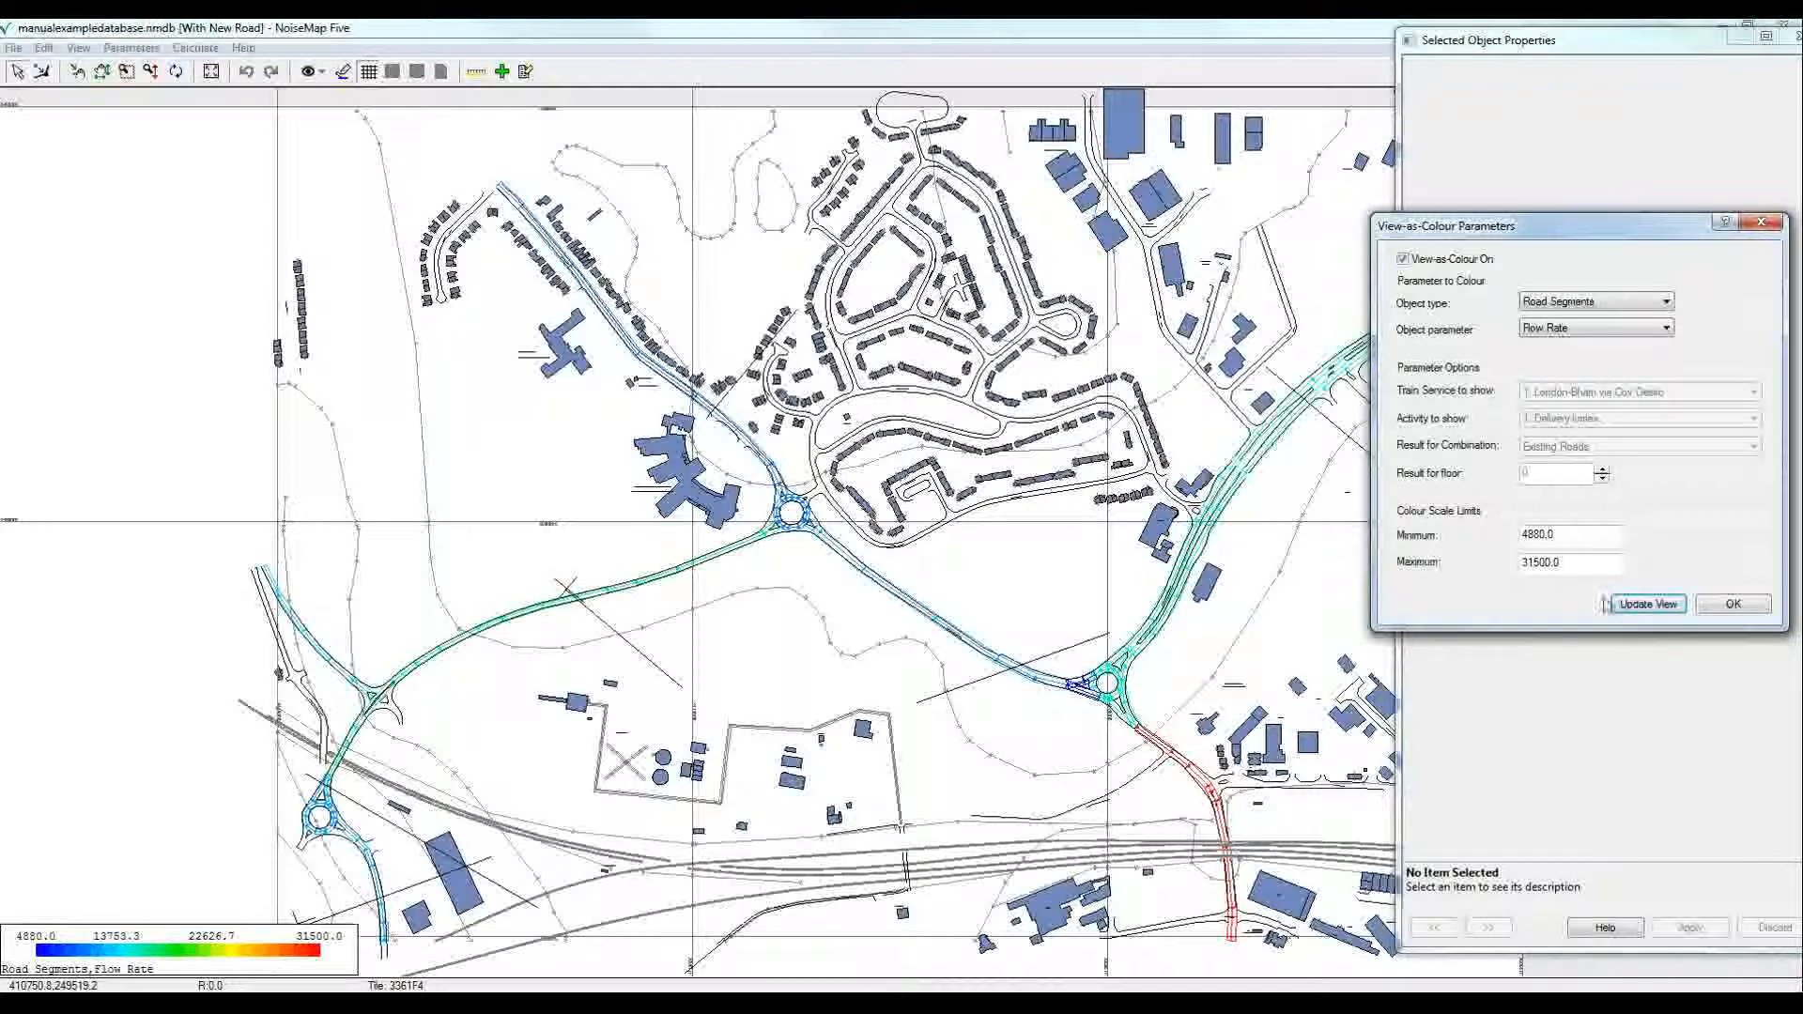
{"action": "left_click", "coordinate": [1644, 606]}
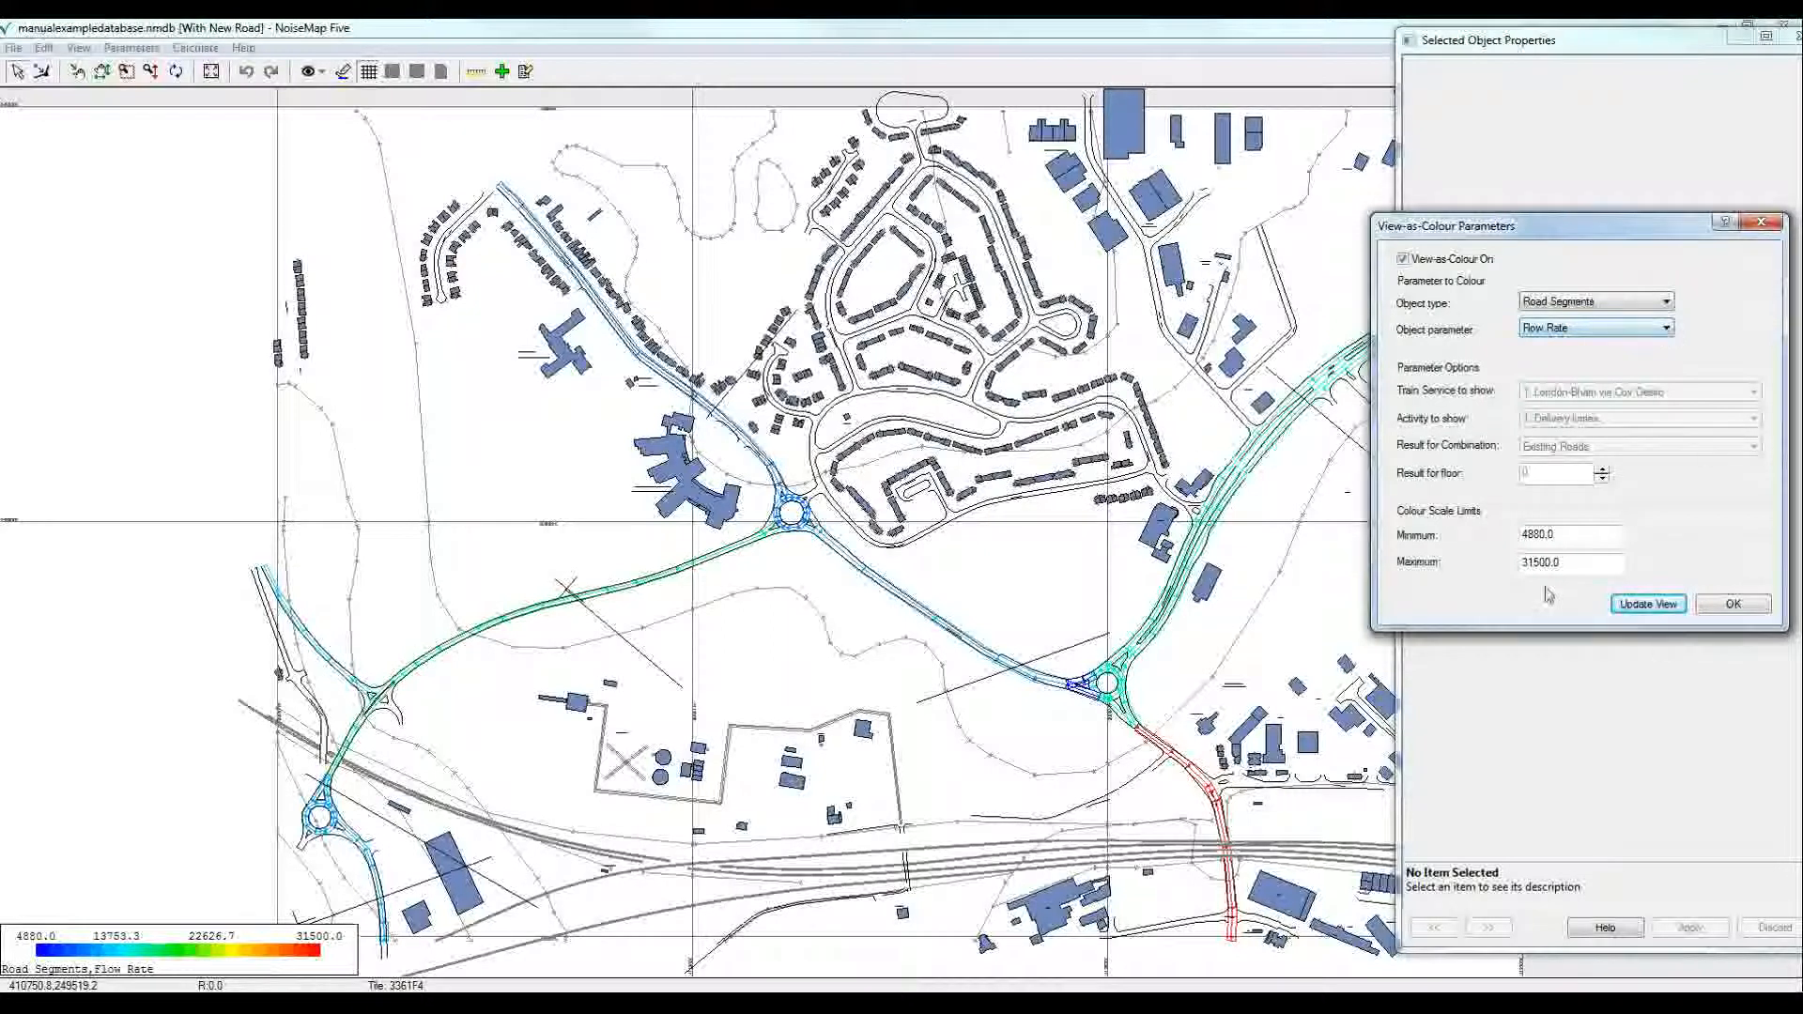
{"action": "left_click", "coordinate": [1728, 606]}
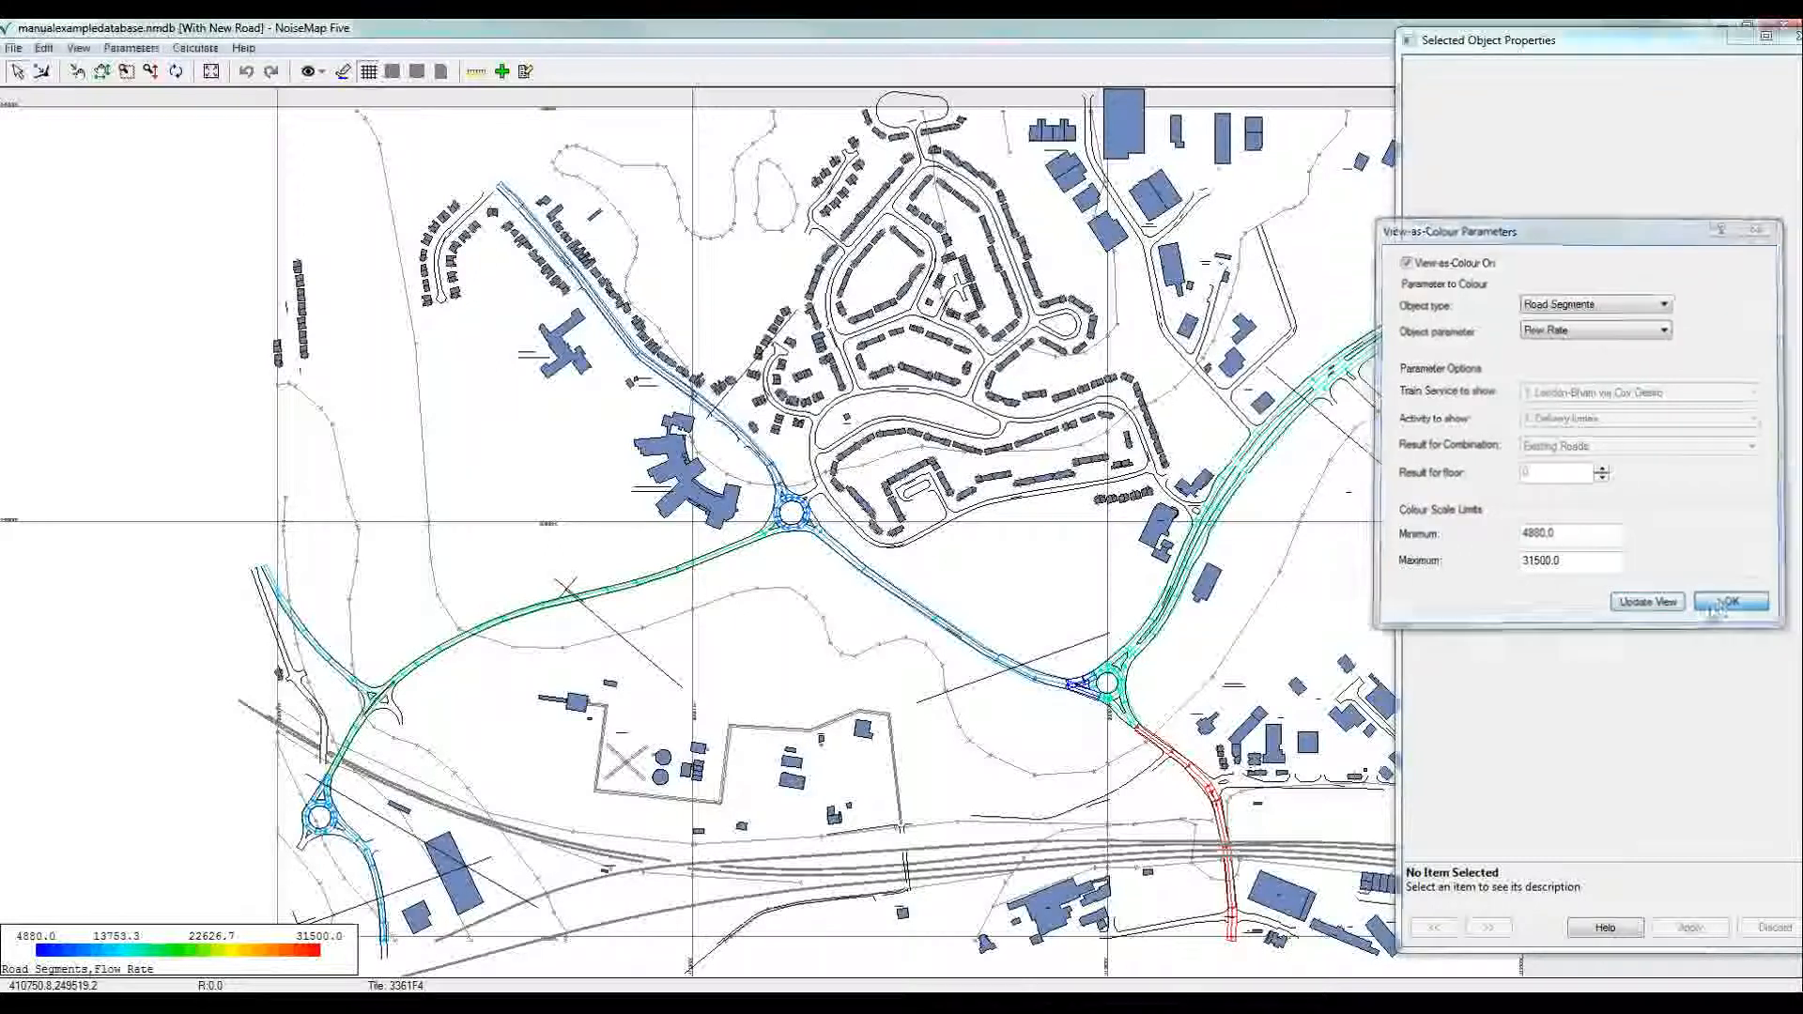
Select the Ashdown Road segment and examine its properties and the traffic flows available for assignment
{"action": "left_click", "coordinate": [620, 340]}
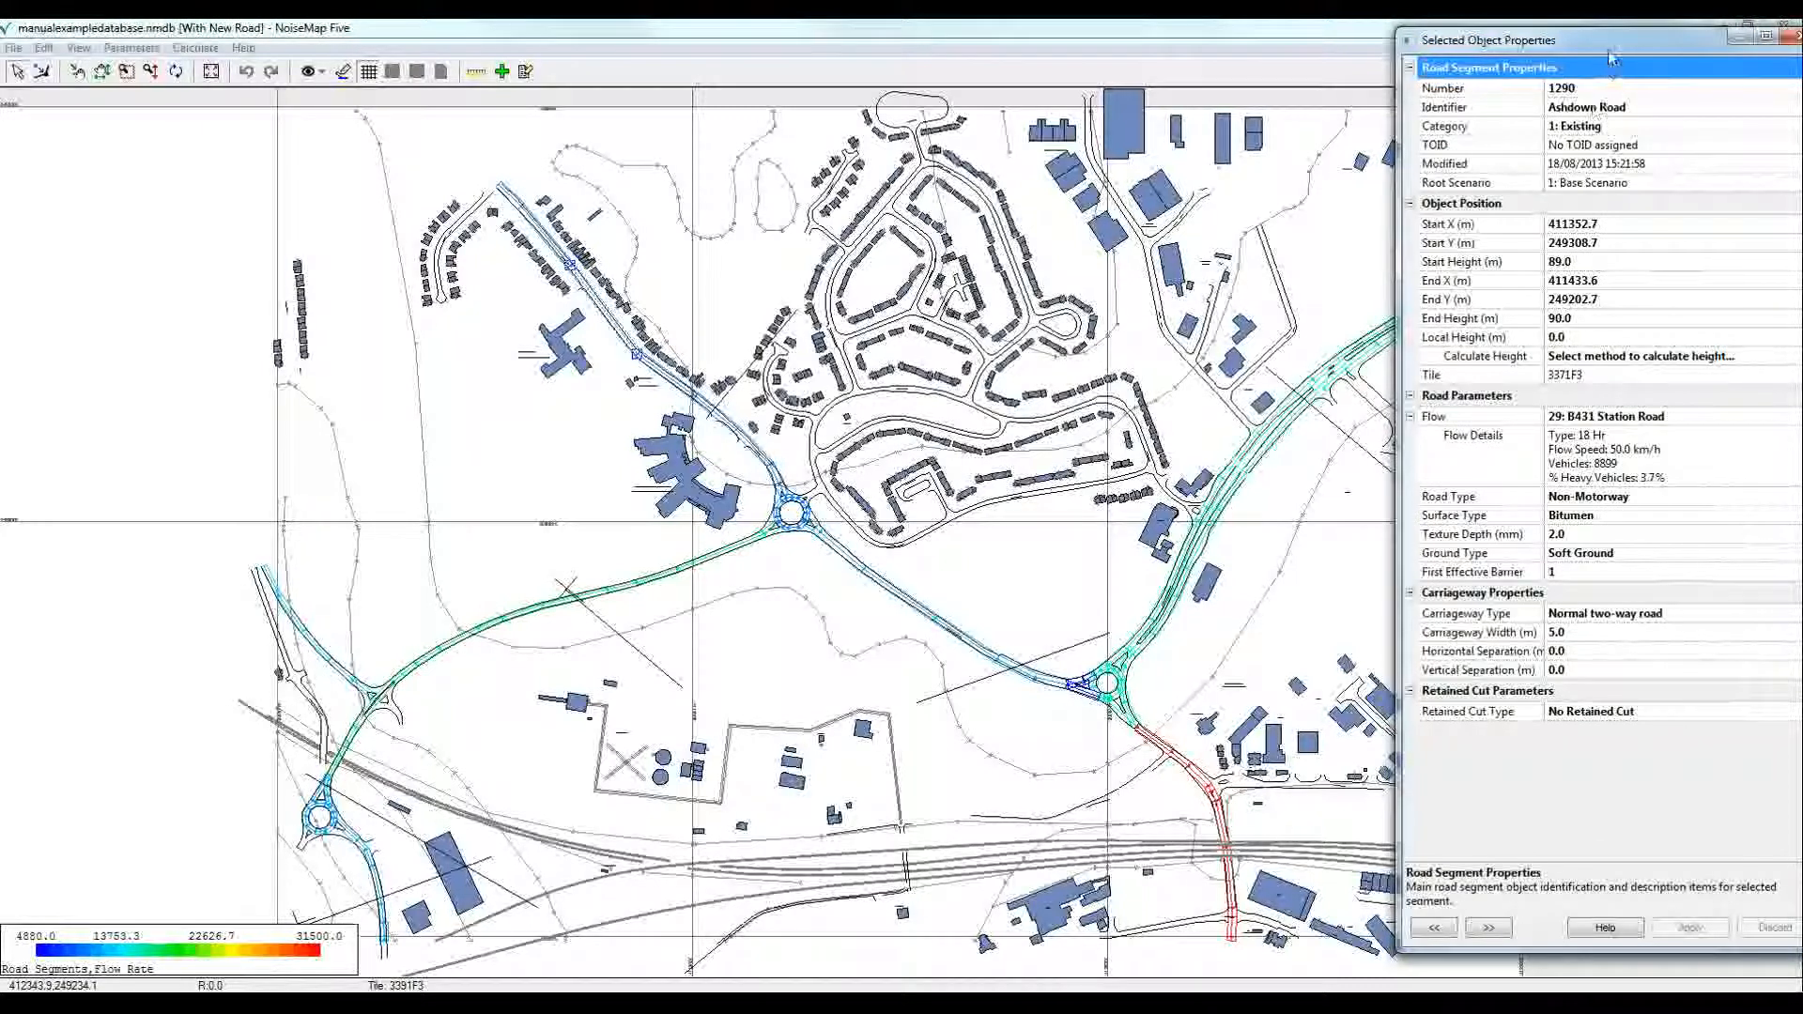
{"action": "left_click_drag", "start_coordinate": [1611, 47], "coordinate": [1478, 58]}
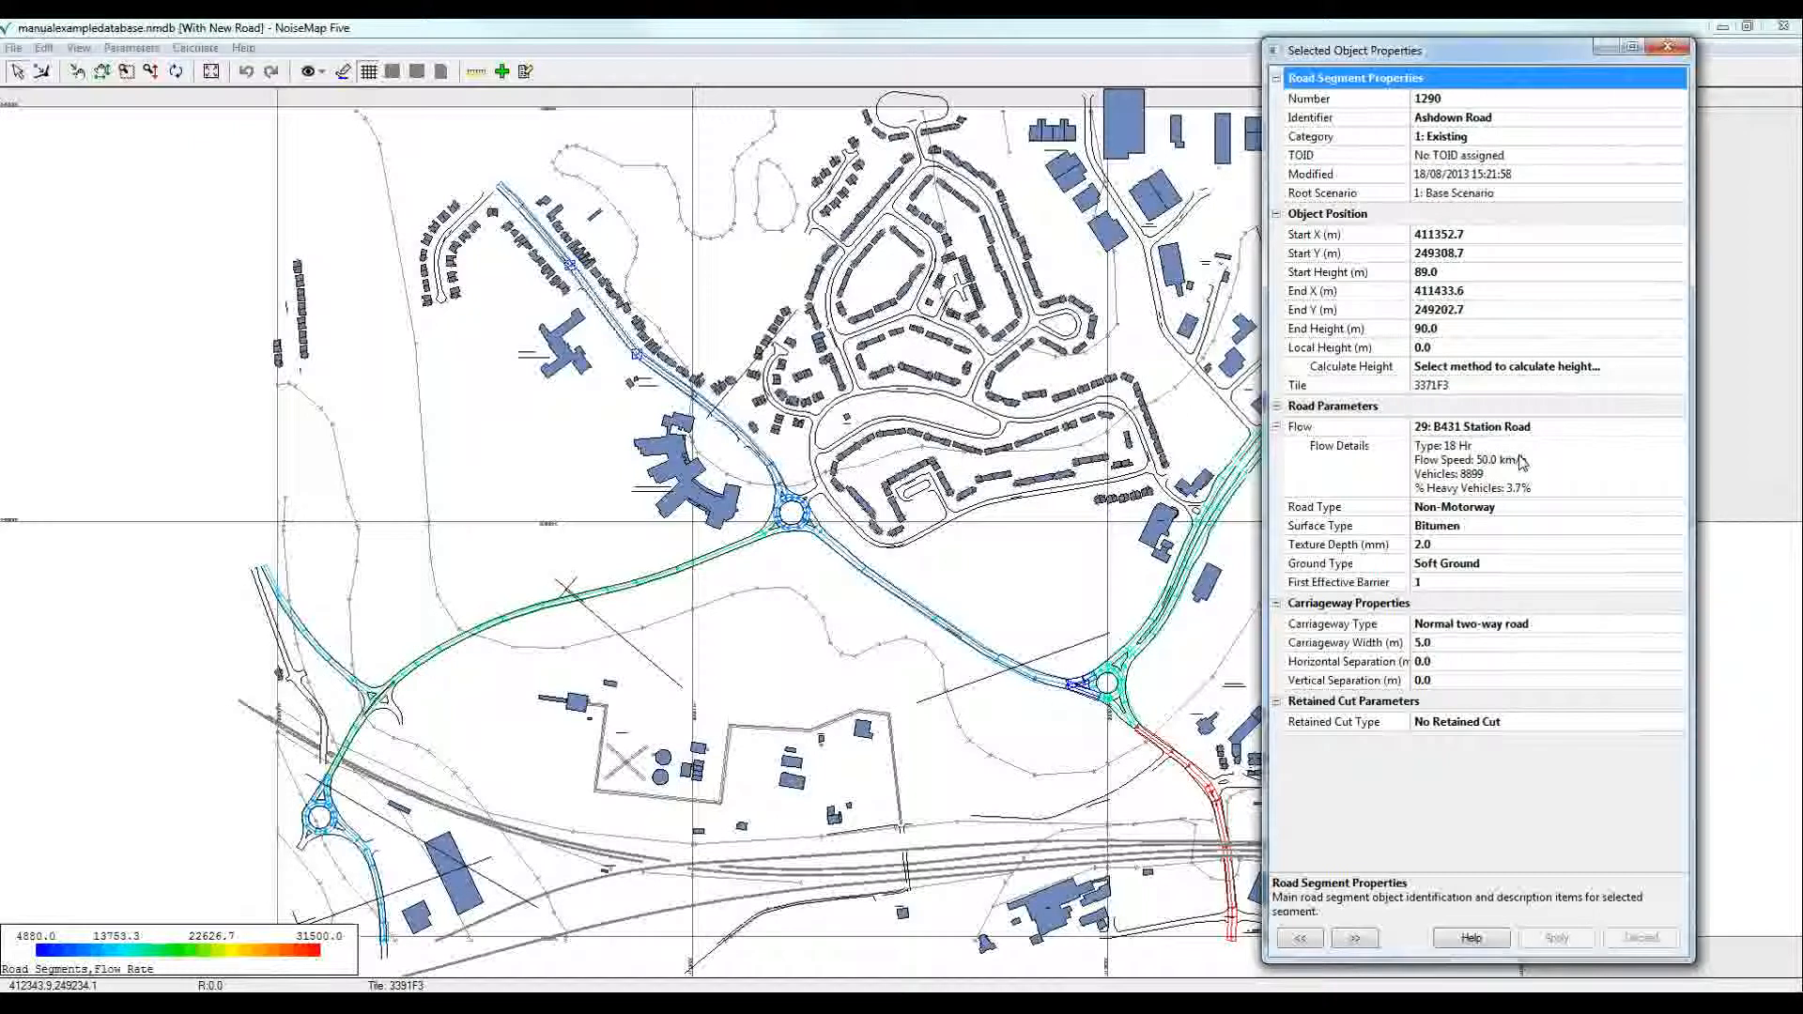
{"action": "left_click", "coordinate": [1676, 434]}
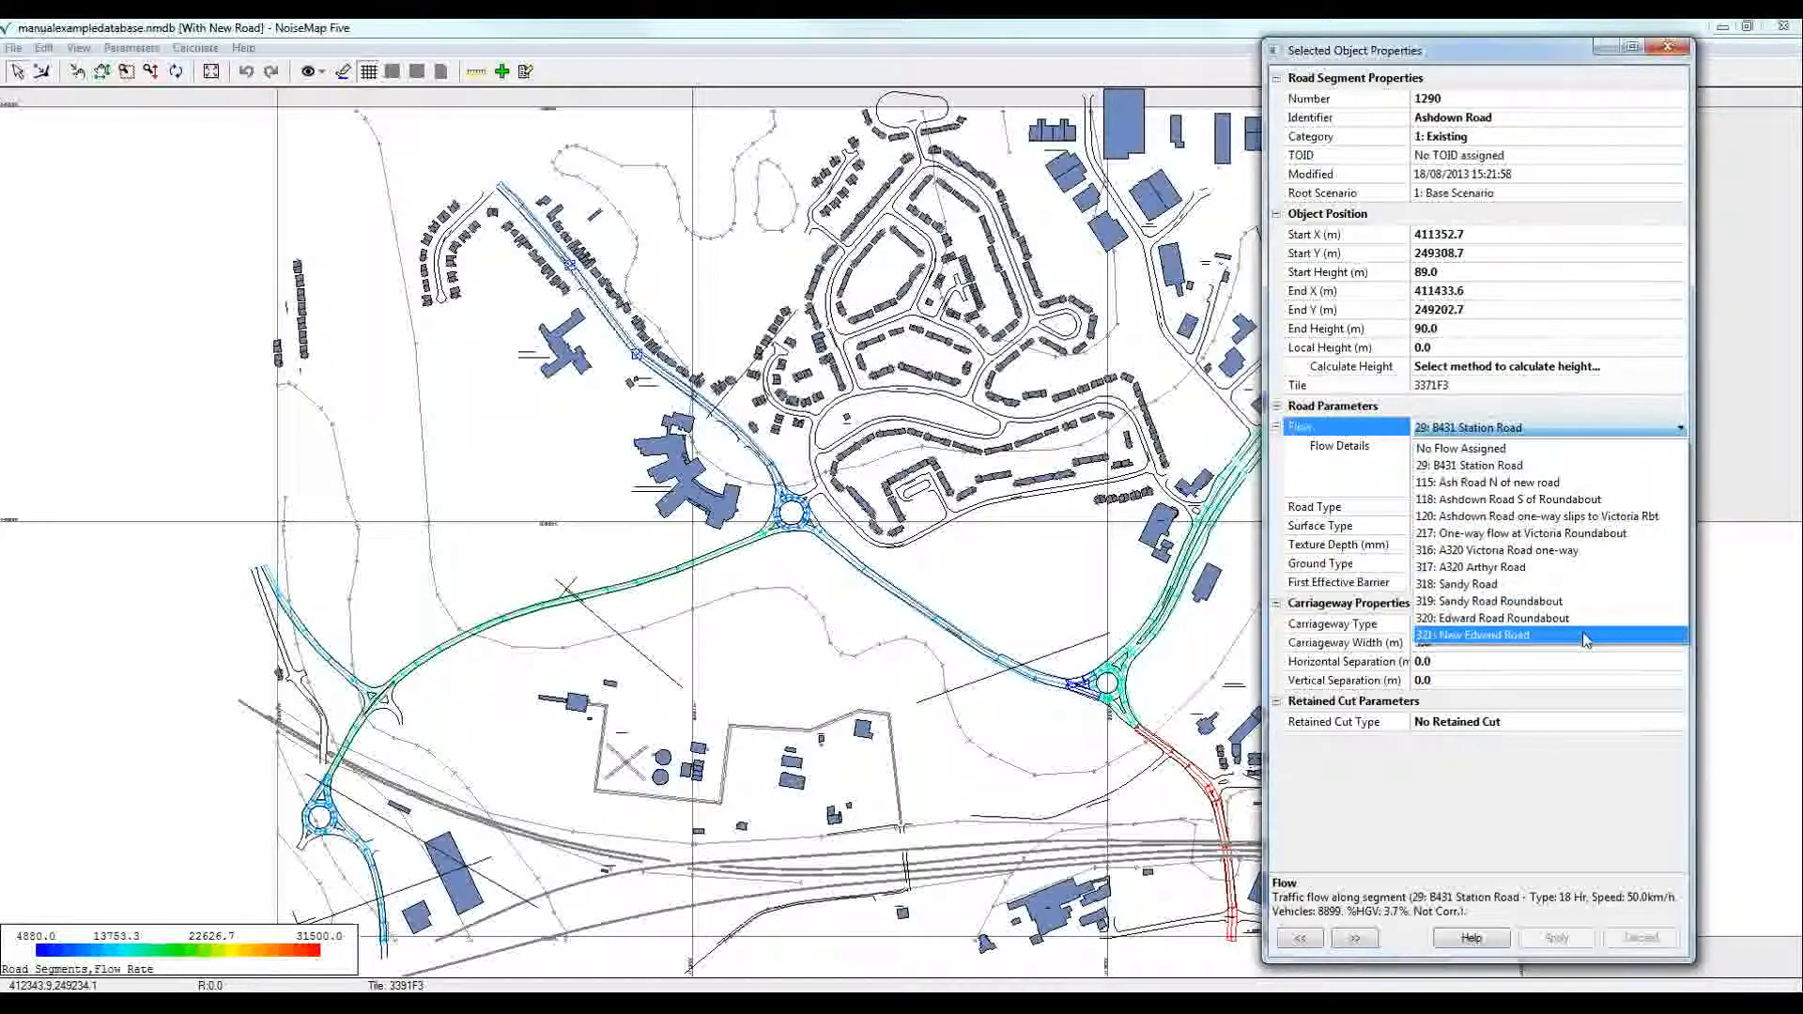
{"action": "key", "text": "Escape"}
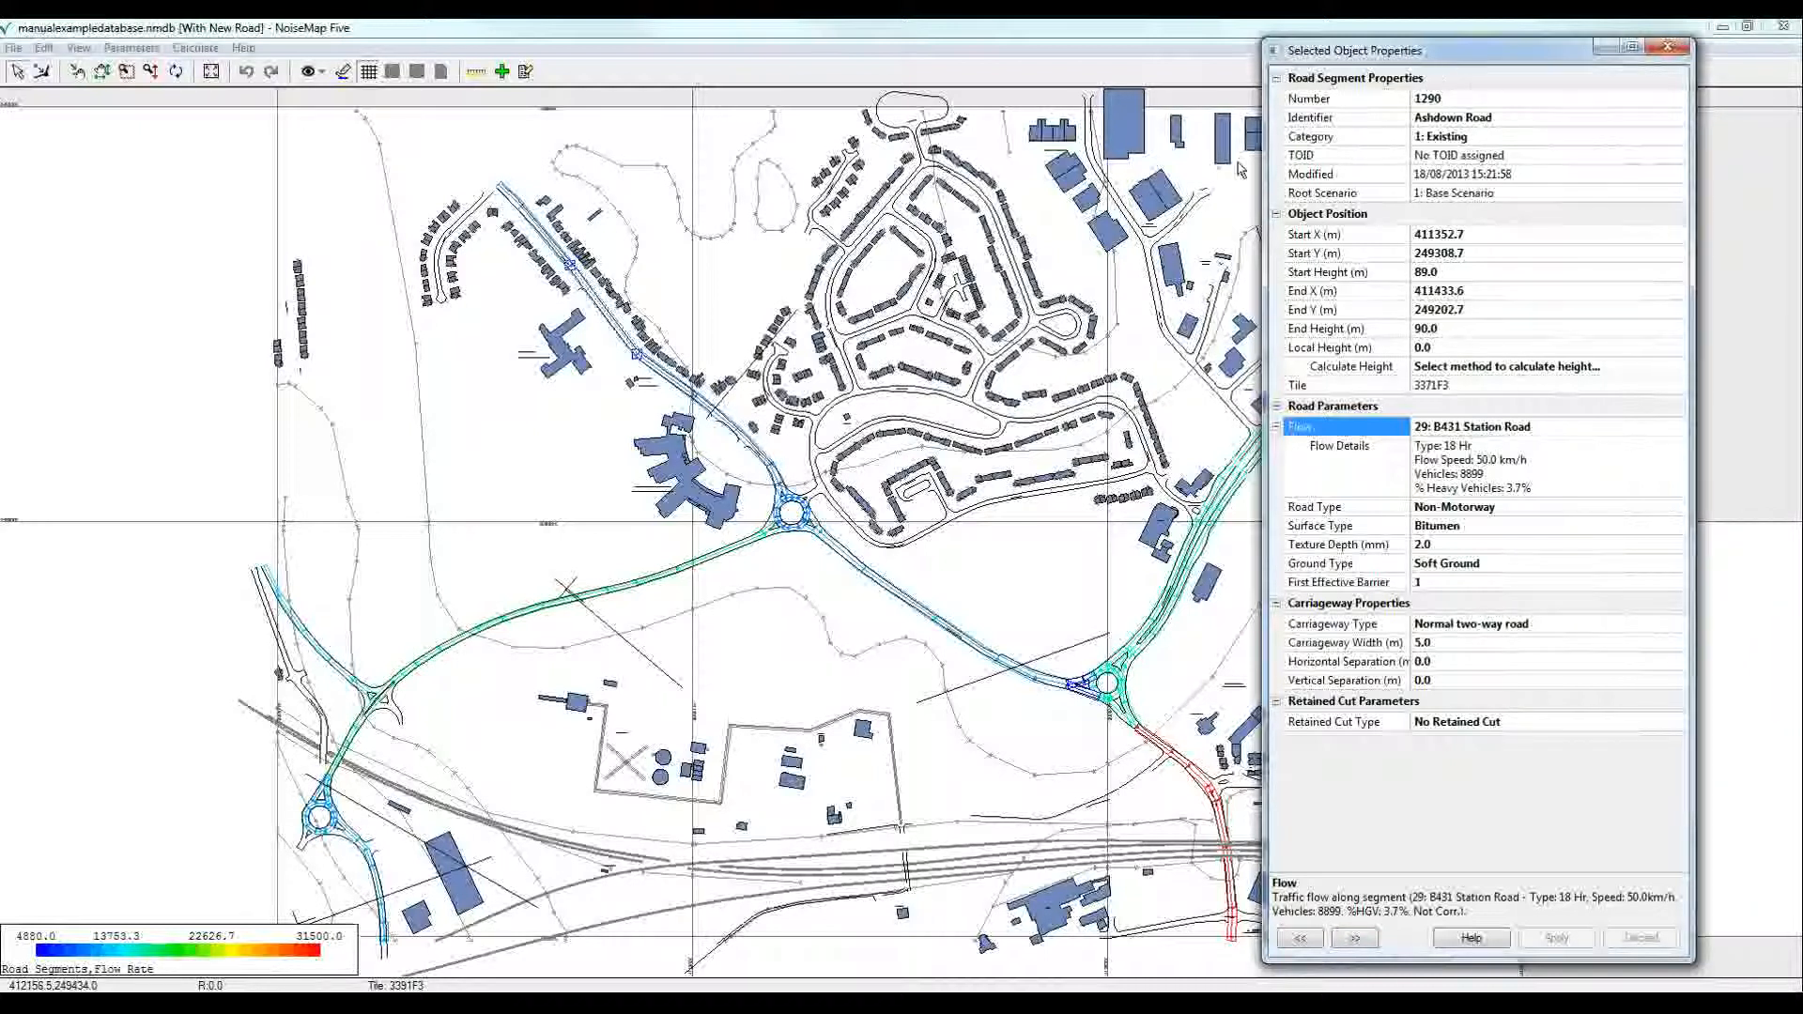
Examine the properties of the Works access route segment and of the building outline just west of the road north of the eastern roundabout
{"action": "left_click", "coordinate": [604, 739]}
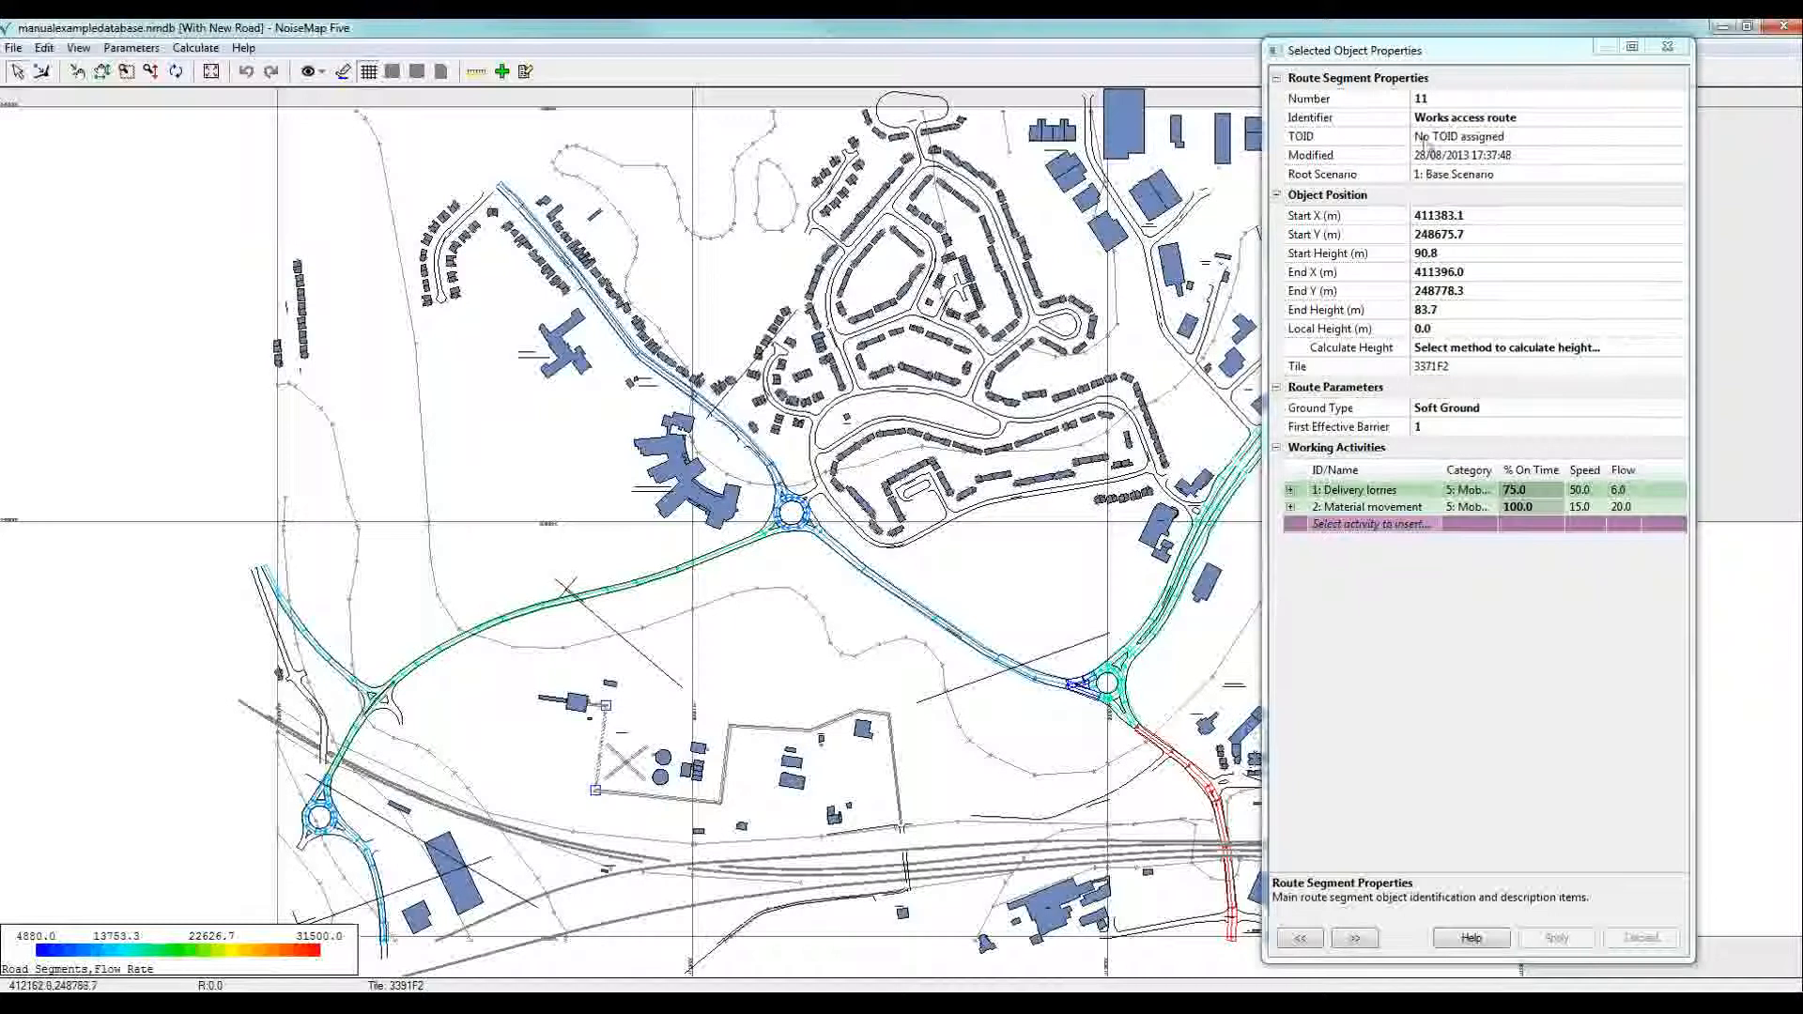
{"action": "left_click_drag", "start_coordinate": [1449, 55], "coordinate": [1571, 52]}
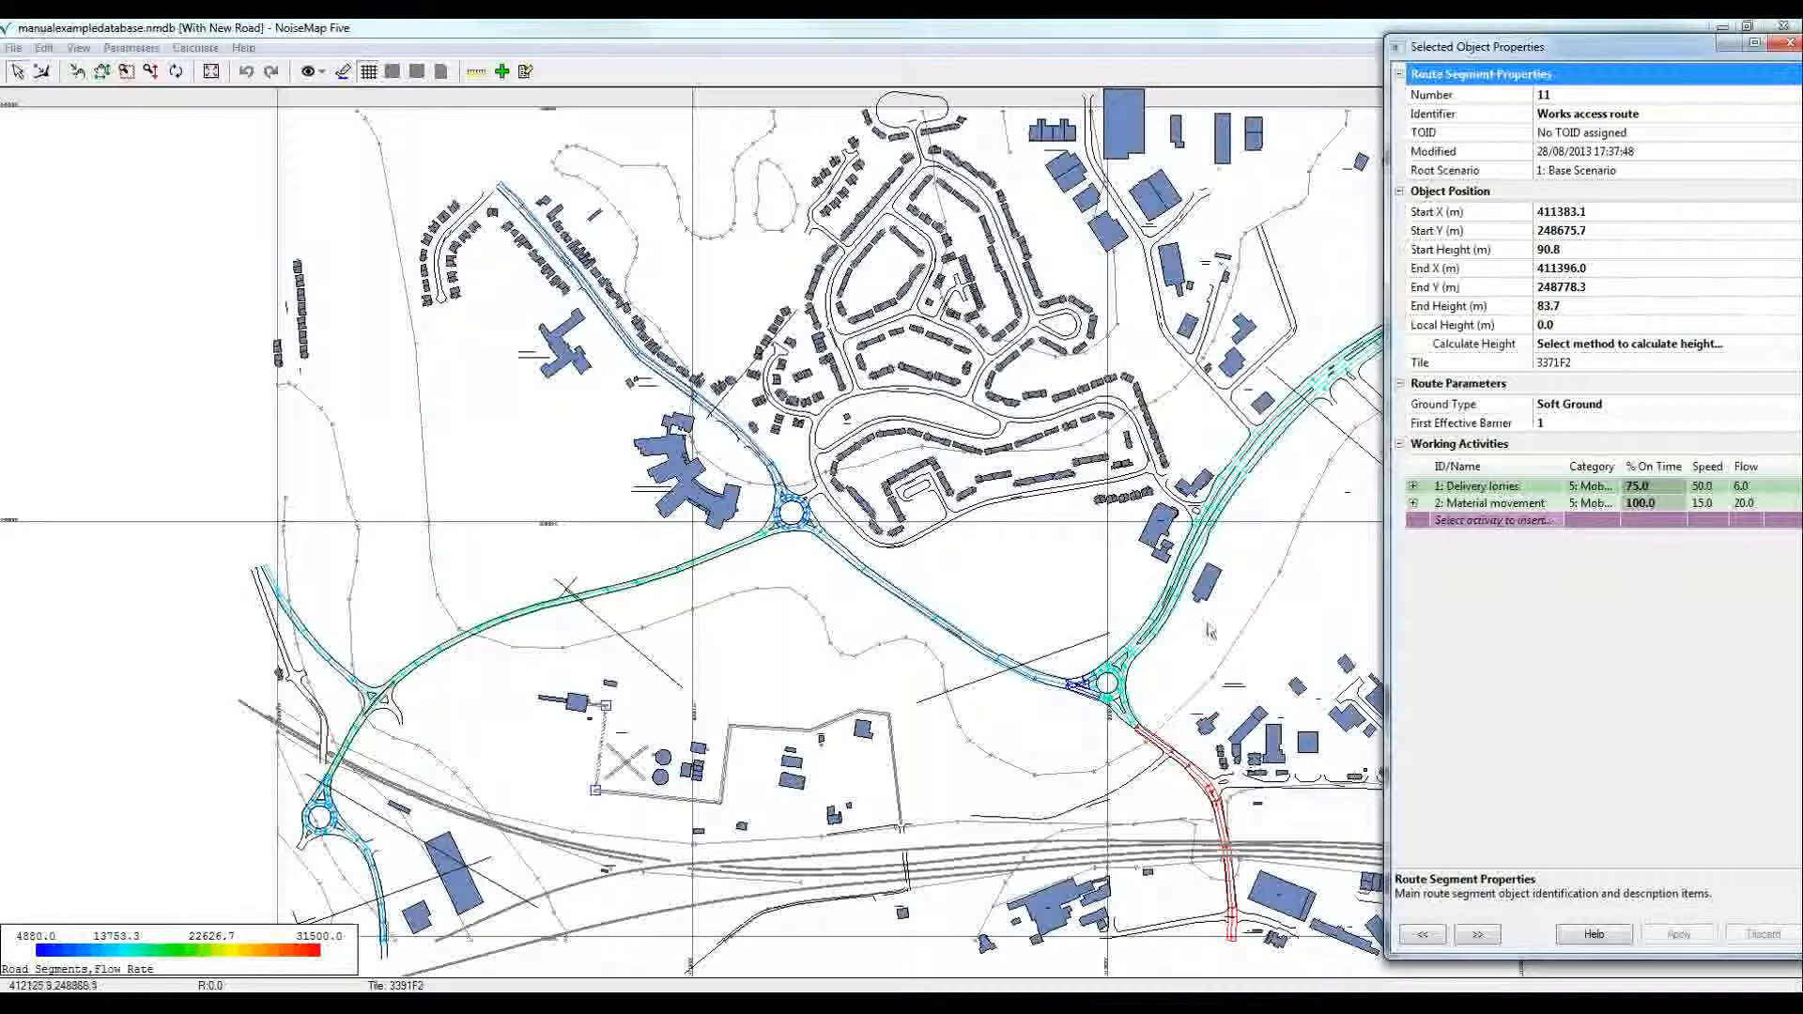
{"action": "left_click", "coordinate": [1158, 531]}
{"action": "left_click", "coordinate": [1163, 542]}
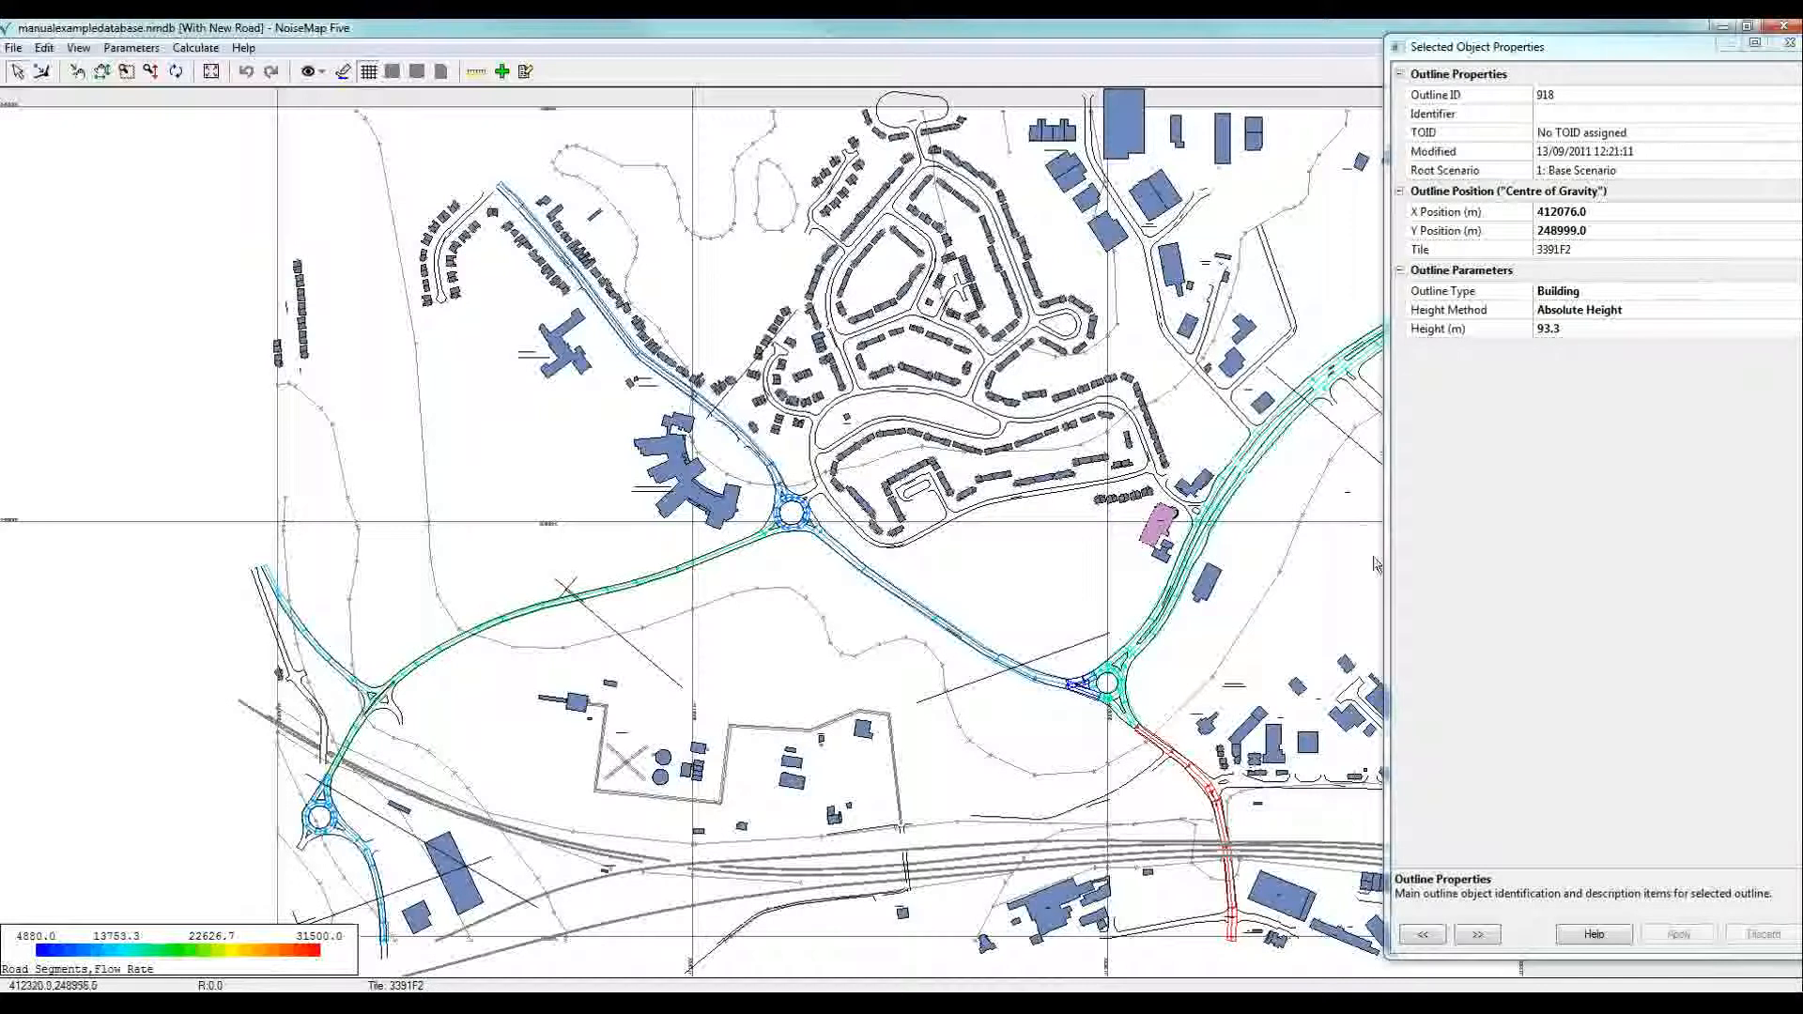
Select the Main Railway Line track segment, widen its service names, and expand the London-Bham service to examine its trains
{"action": "left_click", "coordinate": [929, 855]}
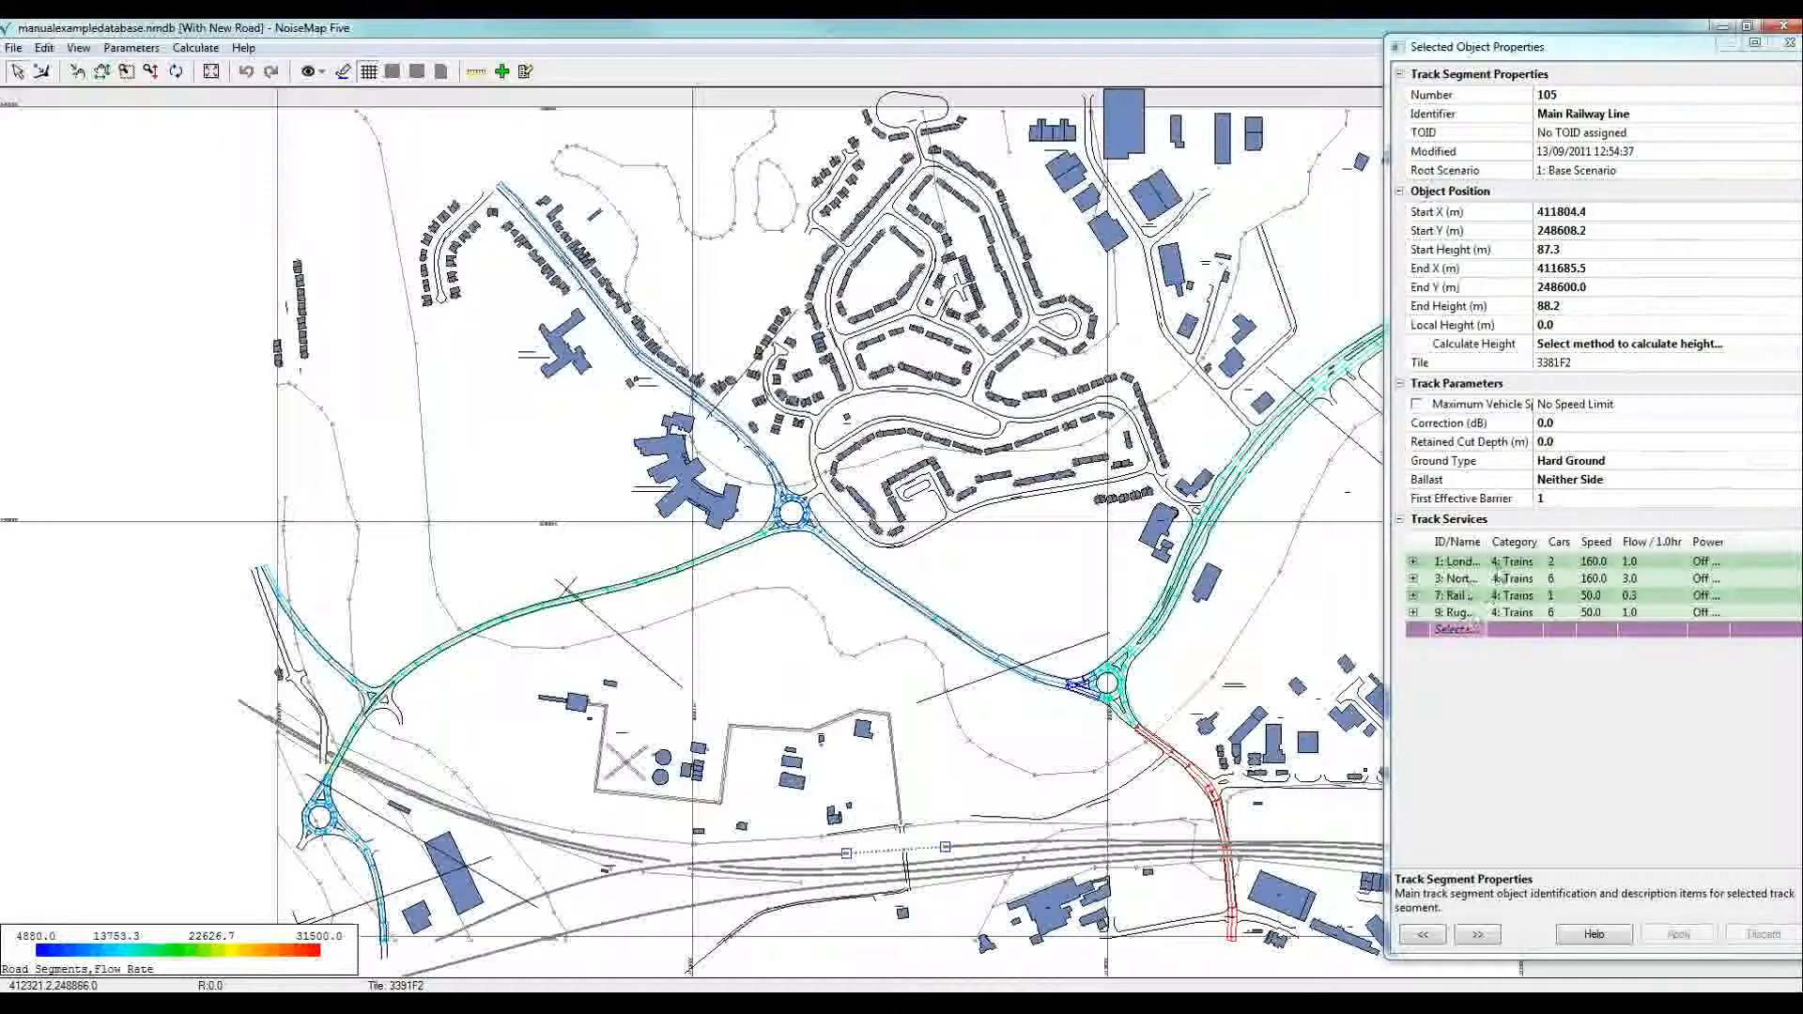
{"action": "left_click_drag", "start_coordinate": [1489, 542], "coordinate": [1564, 539]}
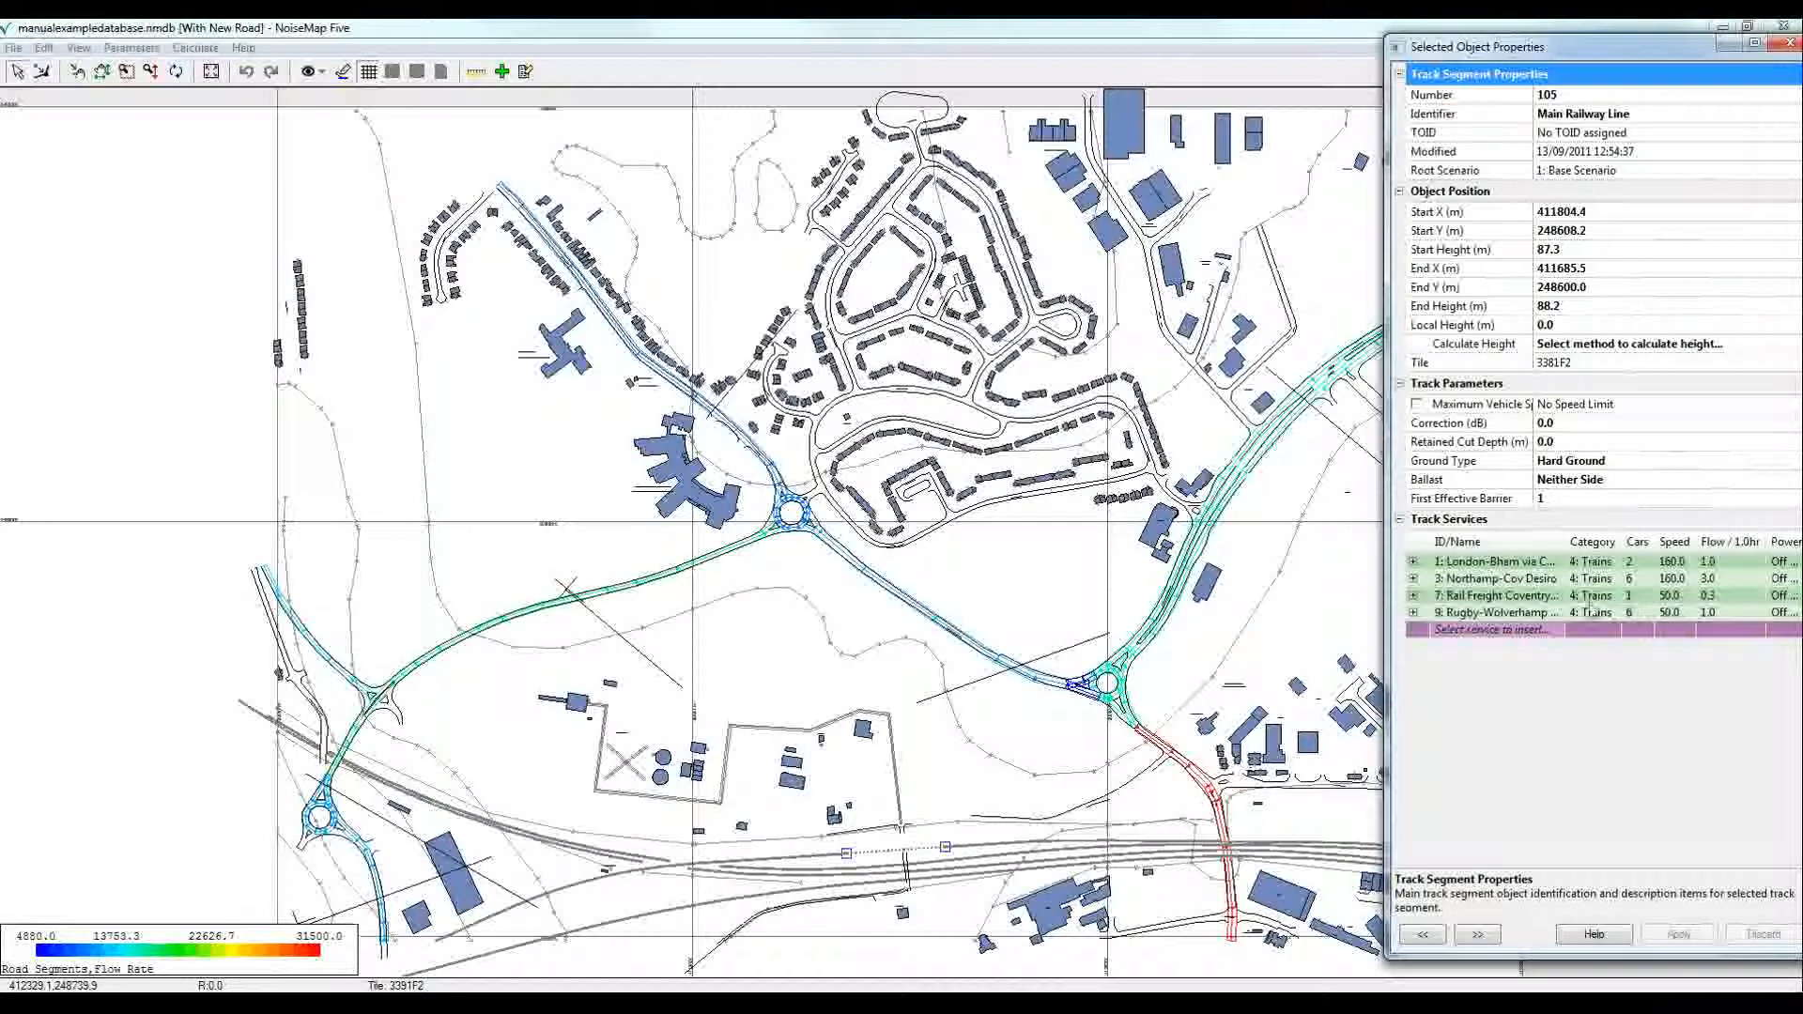
{"action": "left_click", "coordinate": [1411, 563]}
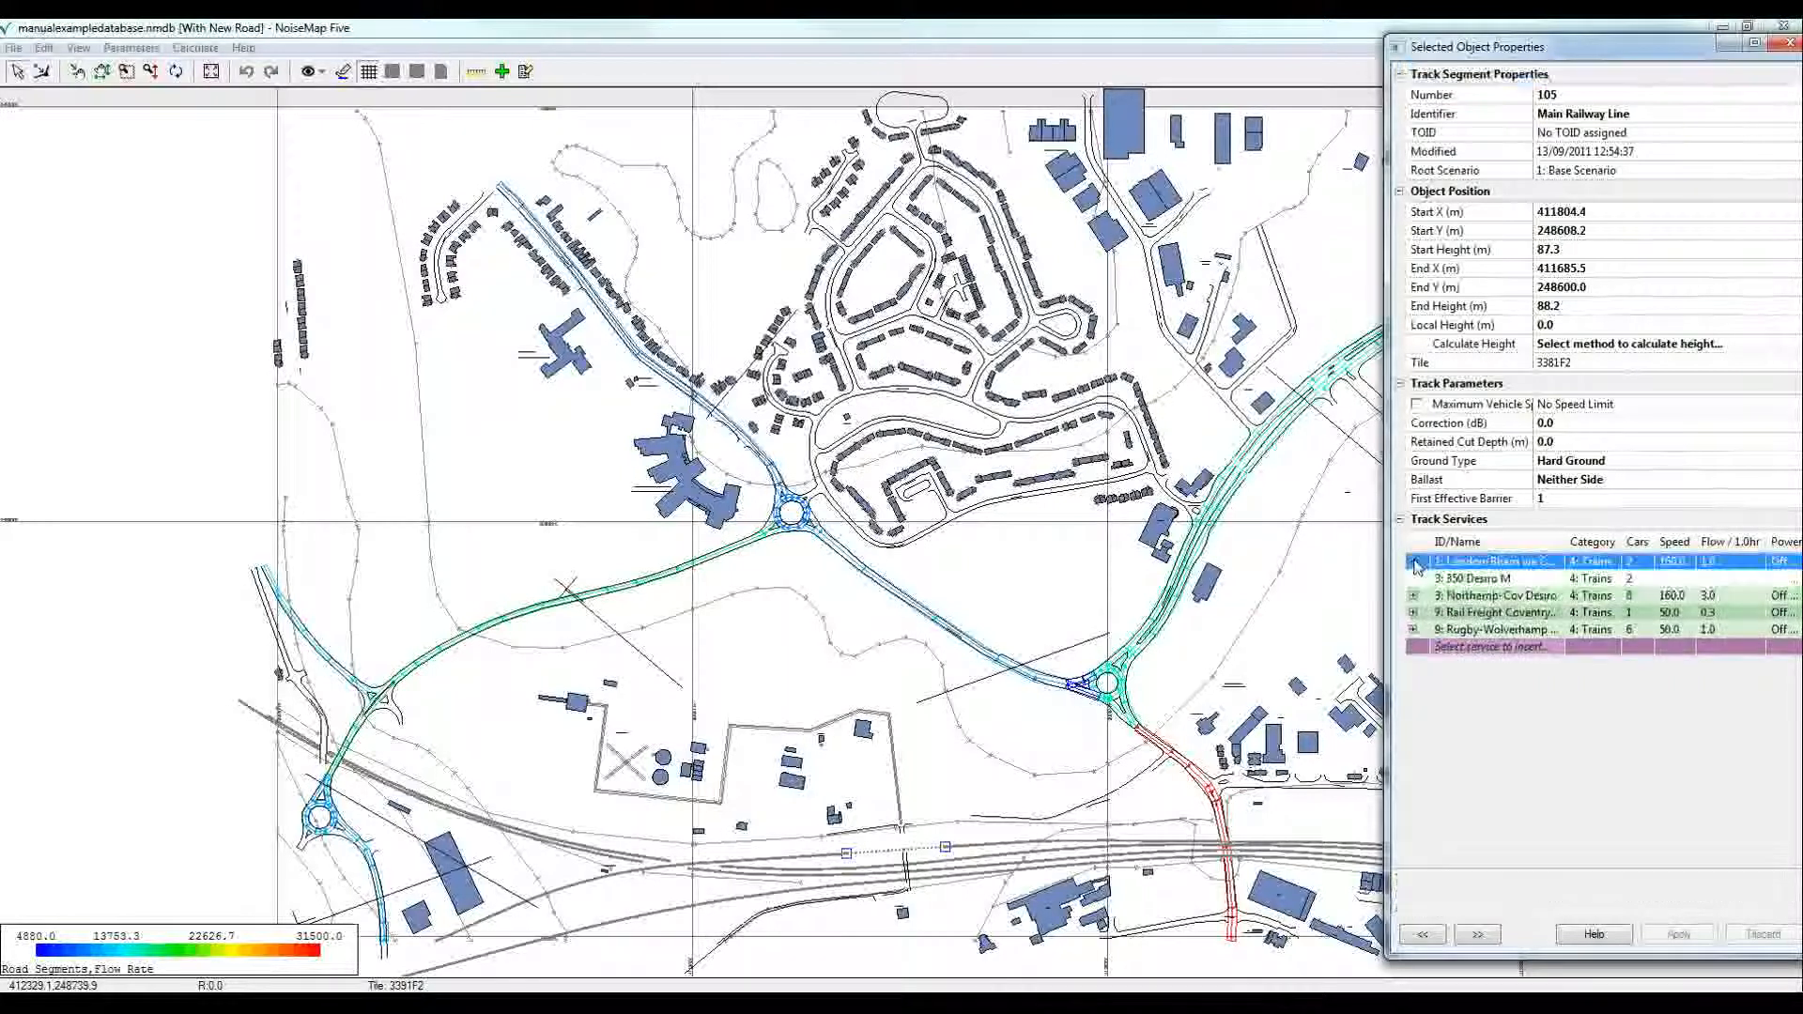